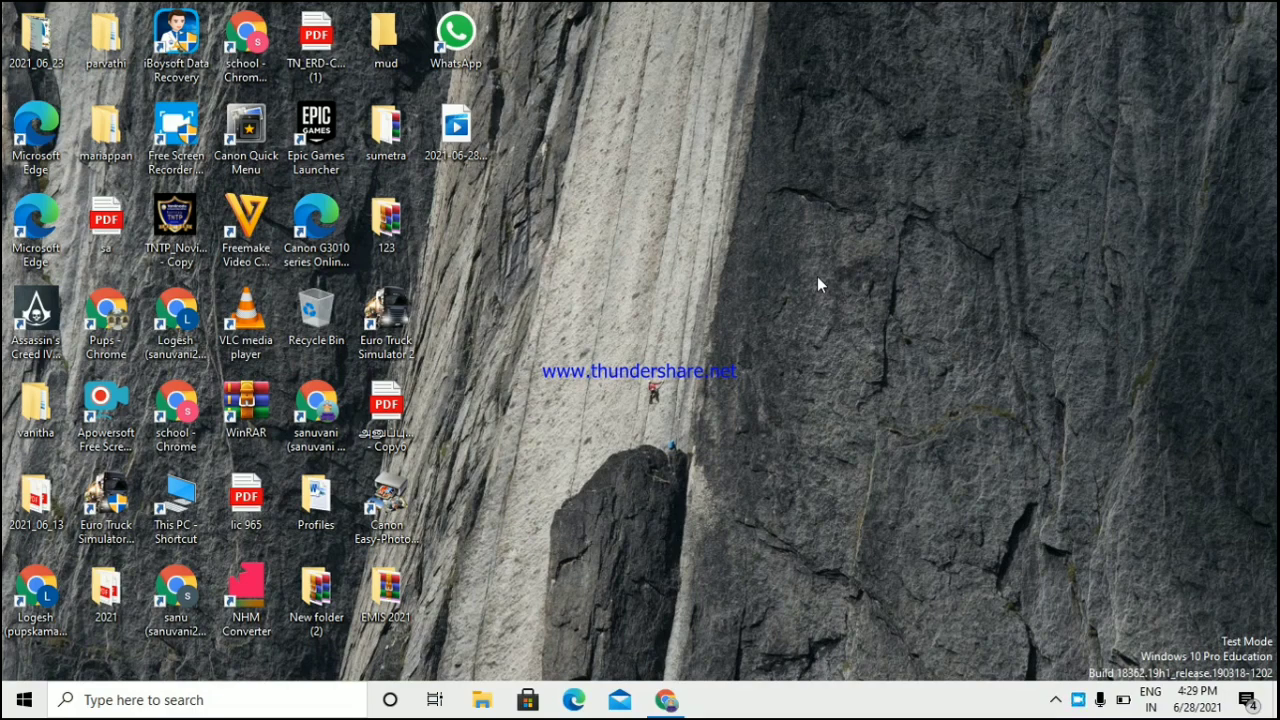
# Step: Open Chrome, search Google for Tamil Virtual Academy, and open the academy's tamilvu.org website from the results
pyautogui.click(667, 700)
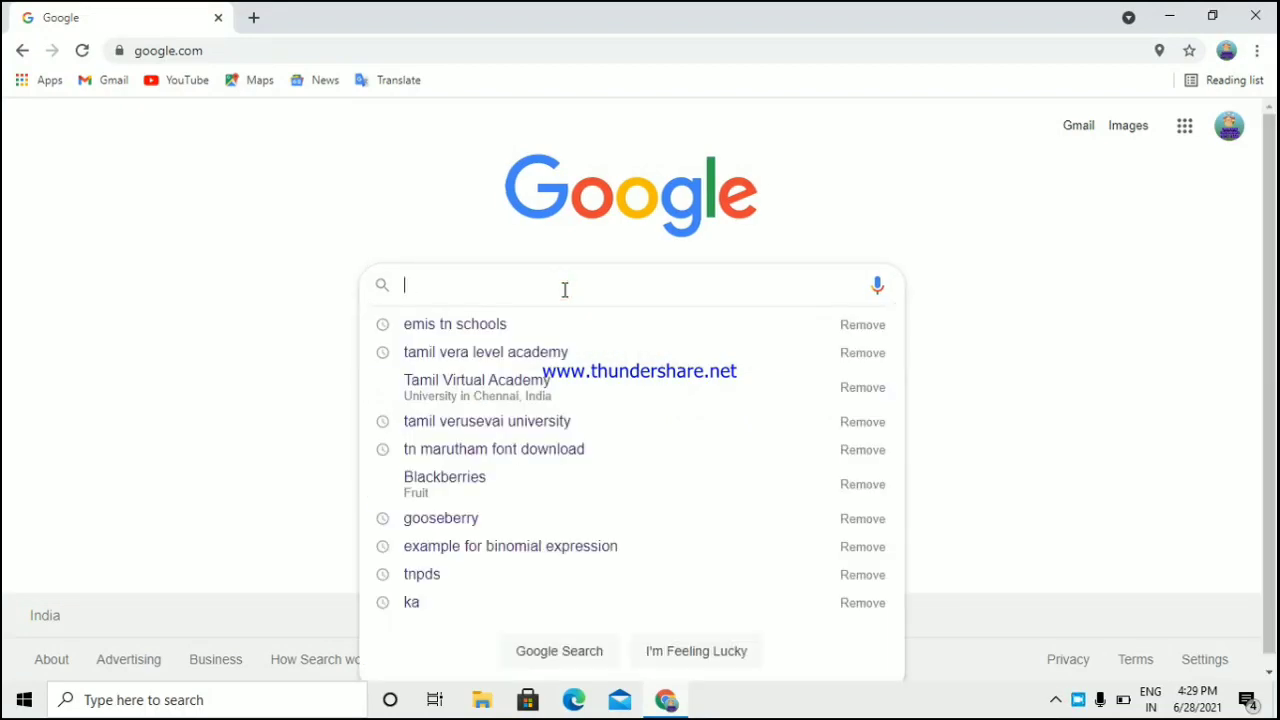
pyautogui.click(563, 289)
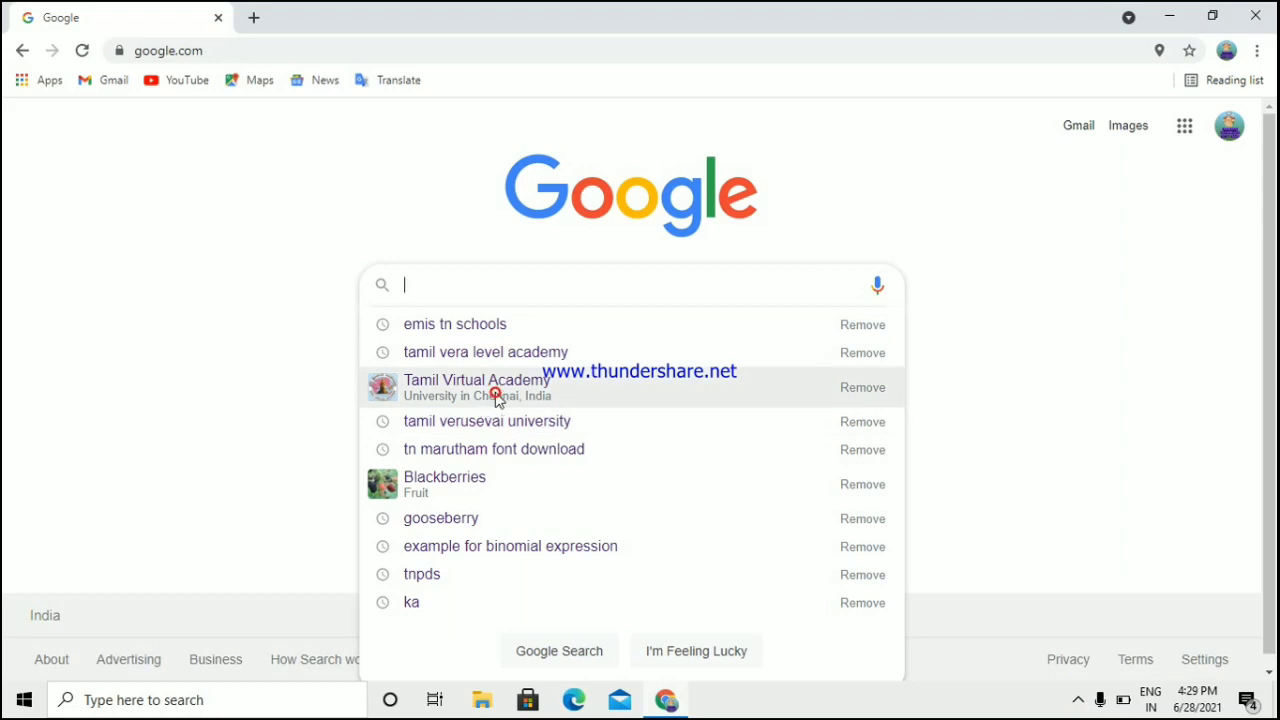
pyautogui.click(497, 392)
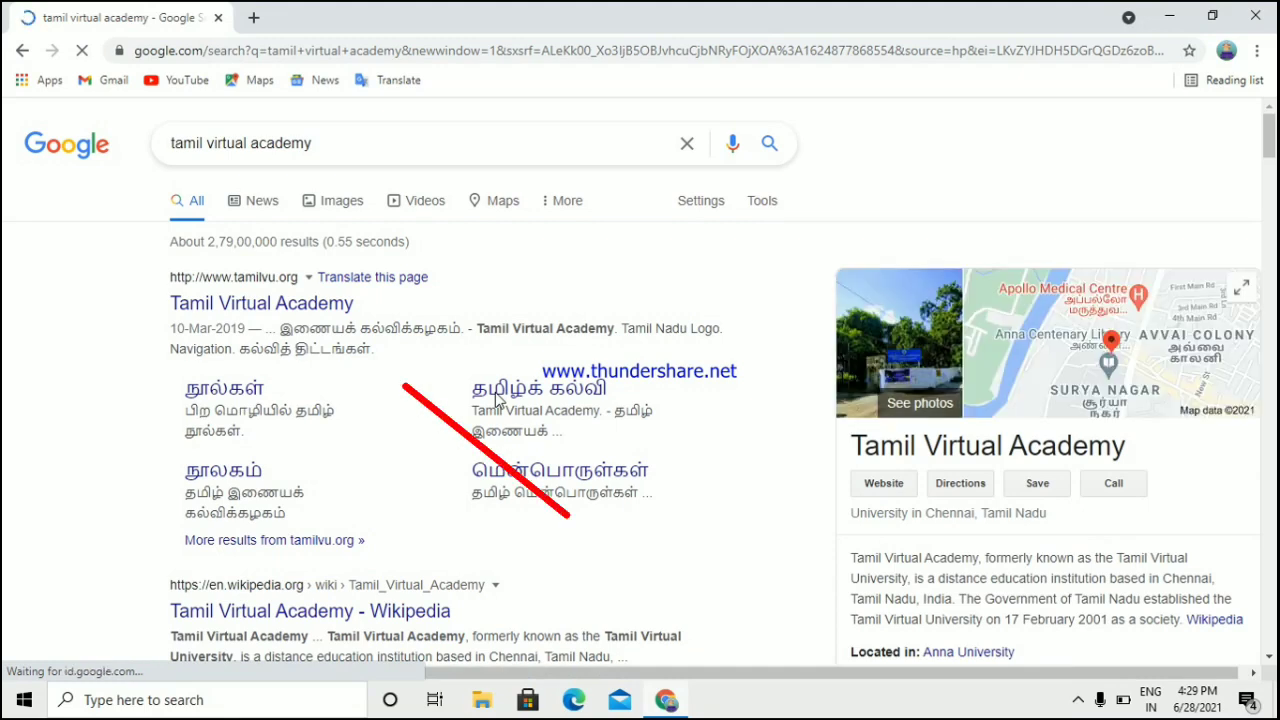
pyautogui.click(303, 303)
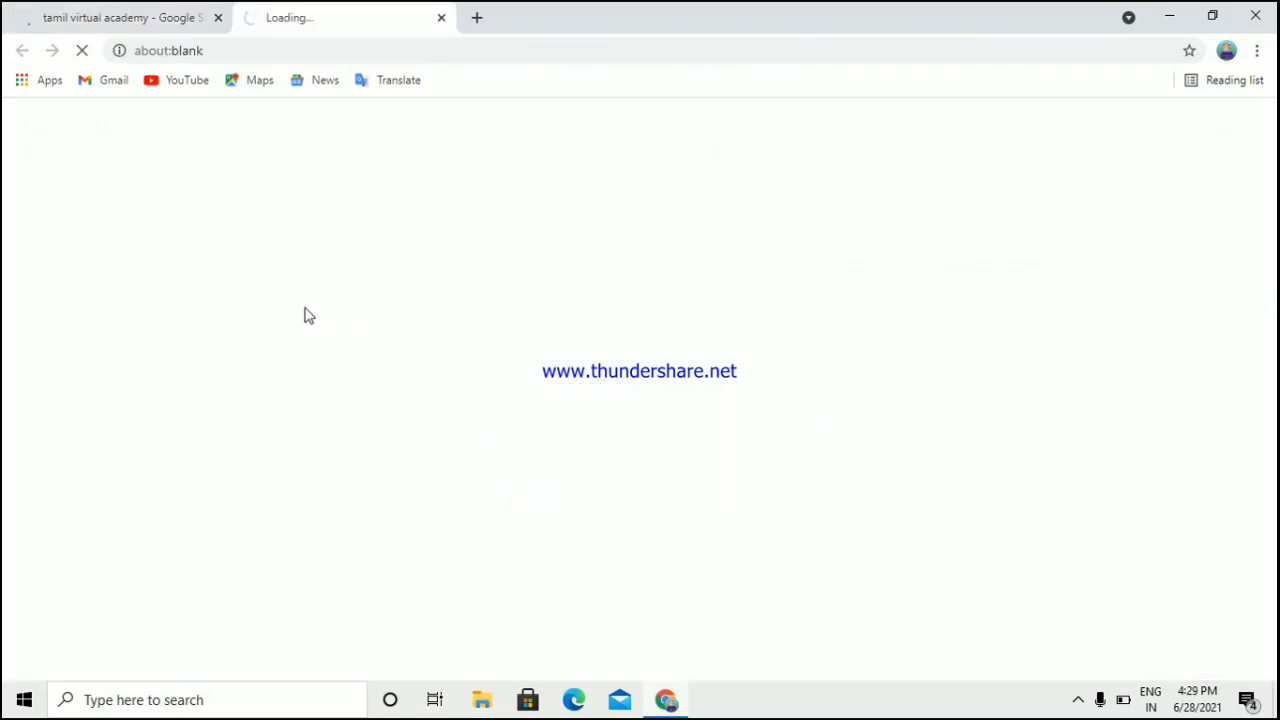
pyautogui.click(1078, 700)
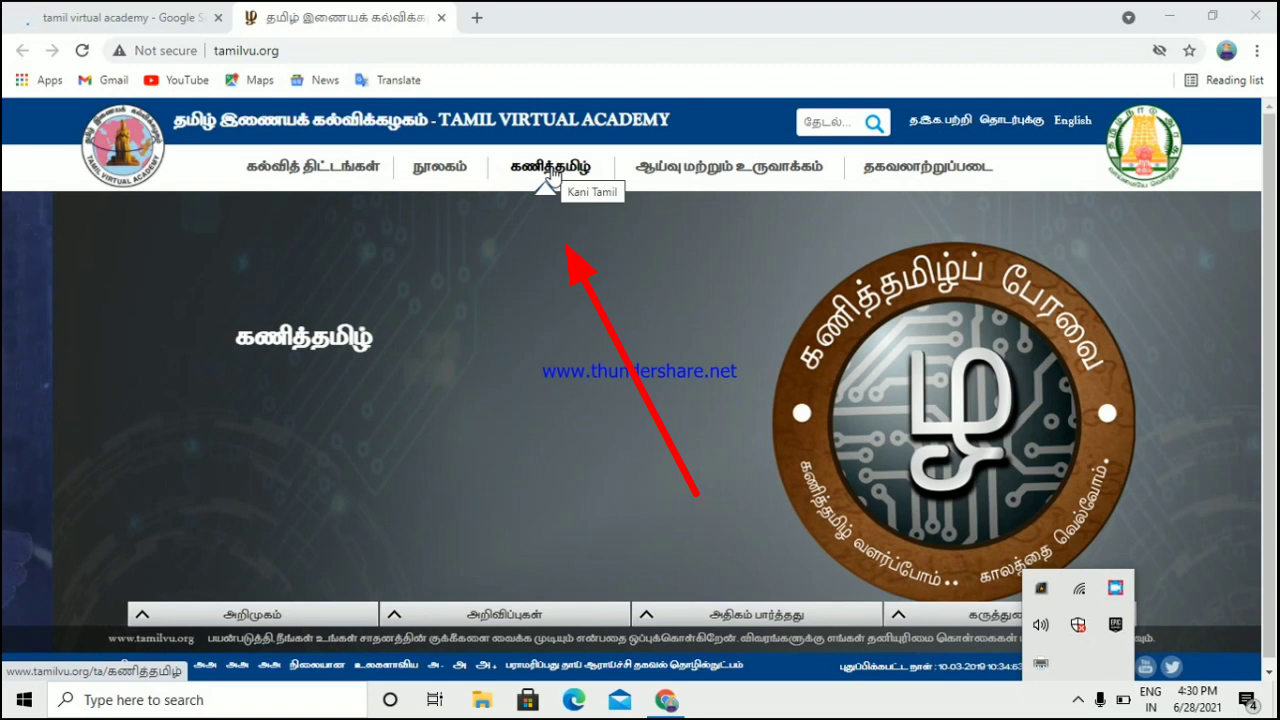
# Step: Go to the கணித்தமிழ் section's software downloads and open the Tamil nadu Government Keyboard Interfaces and fonts page
pyautogui.click(551, 172)
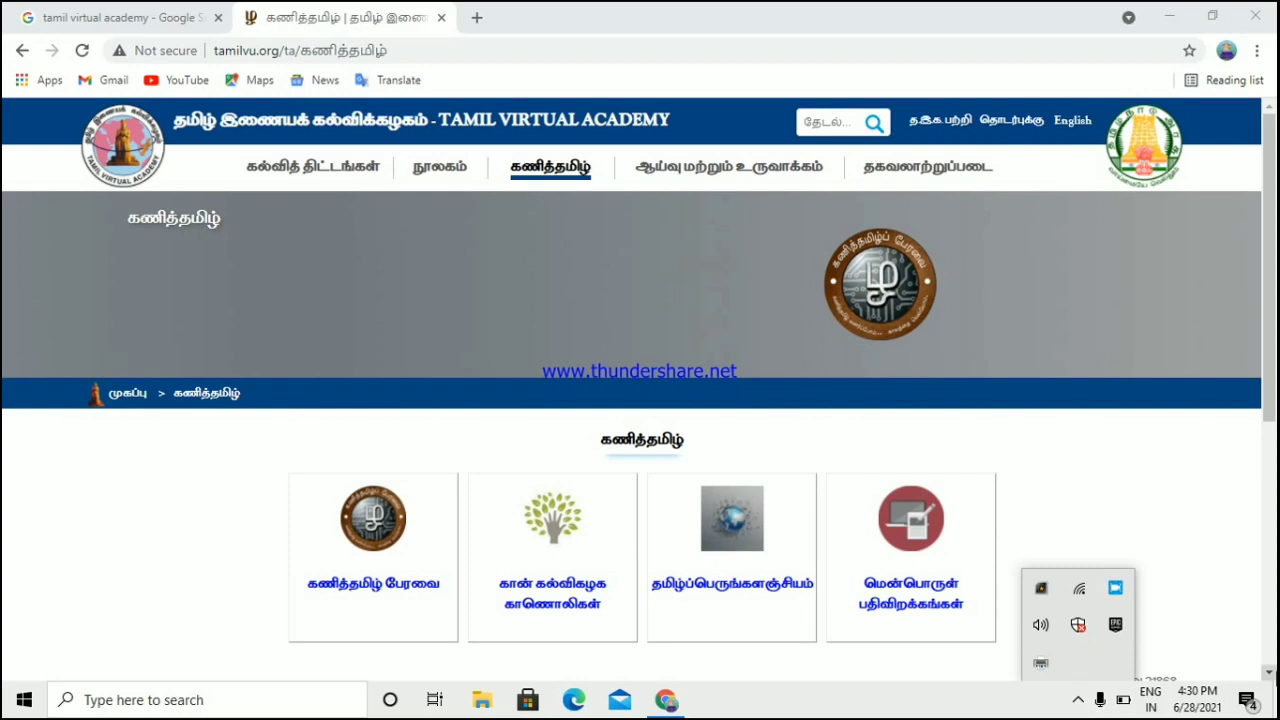
pyautogui.click(1270, 676)
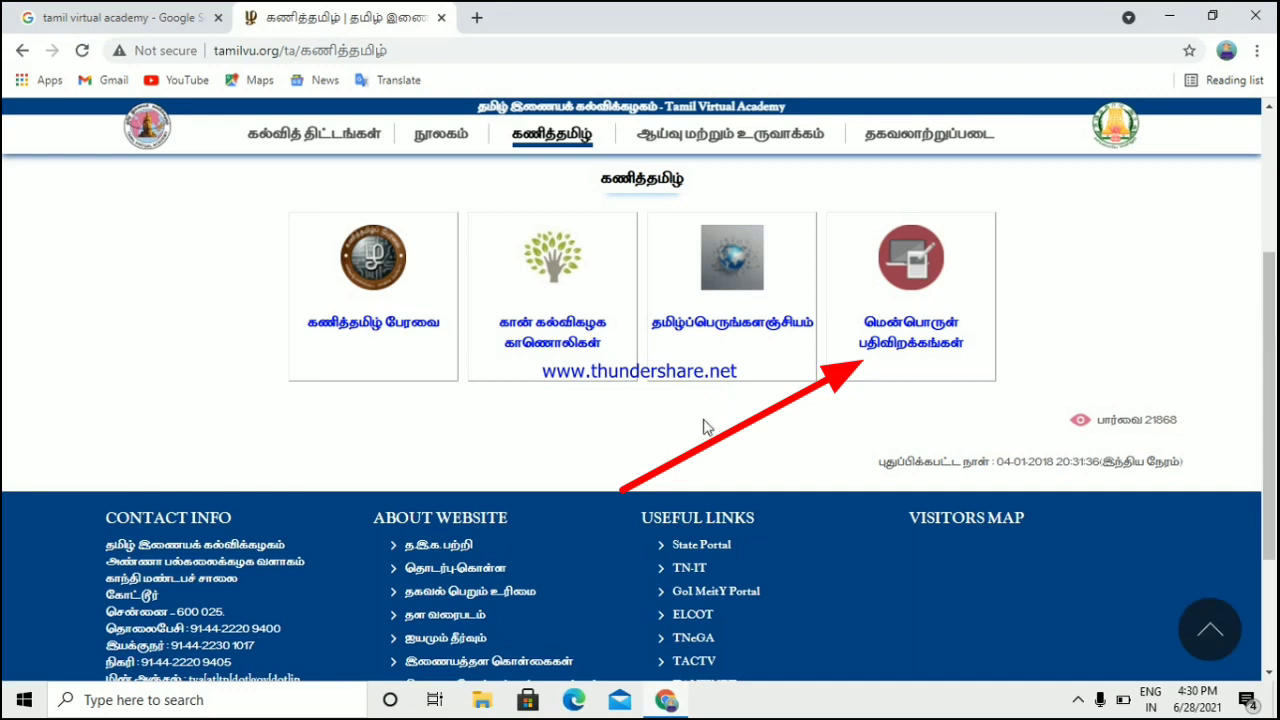
pyautogui.click(913, 328)
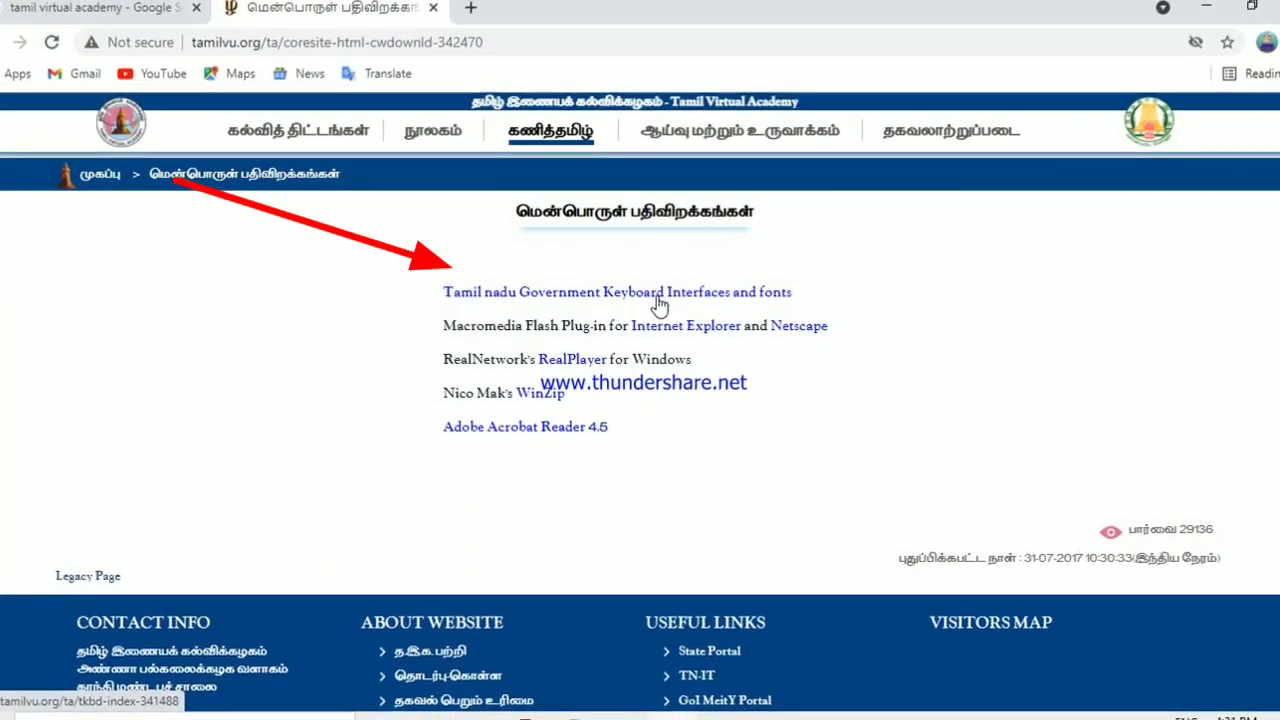
pyautogui.click(655, 296)
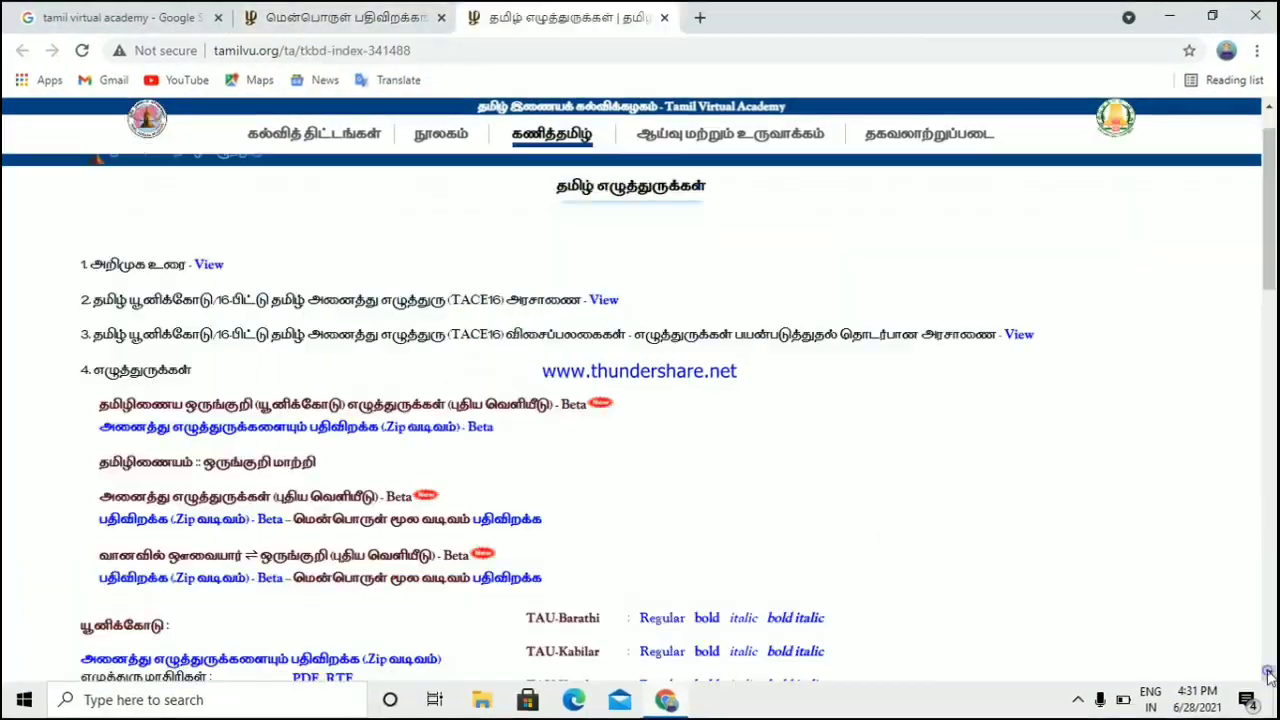
# Step: Download the Regular version of the TAU-Marutham Unicode font
pyautogui.click(1268, 677)
pyautogui.click(1268, 677)
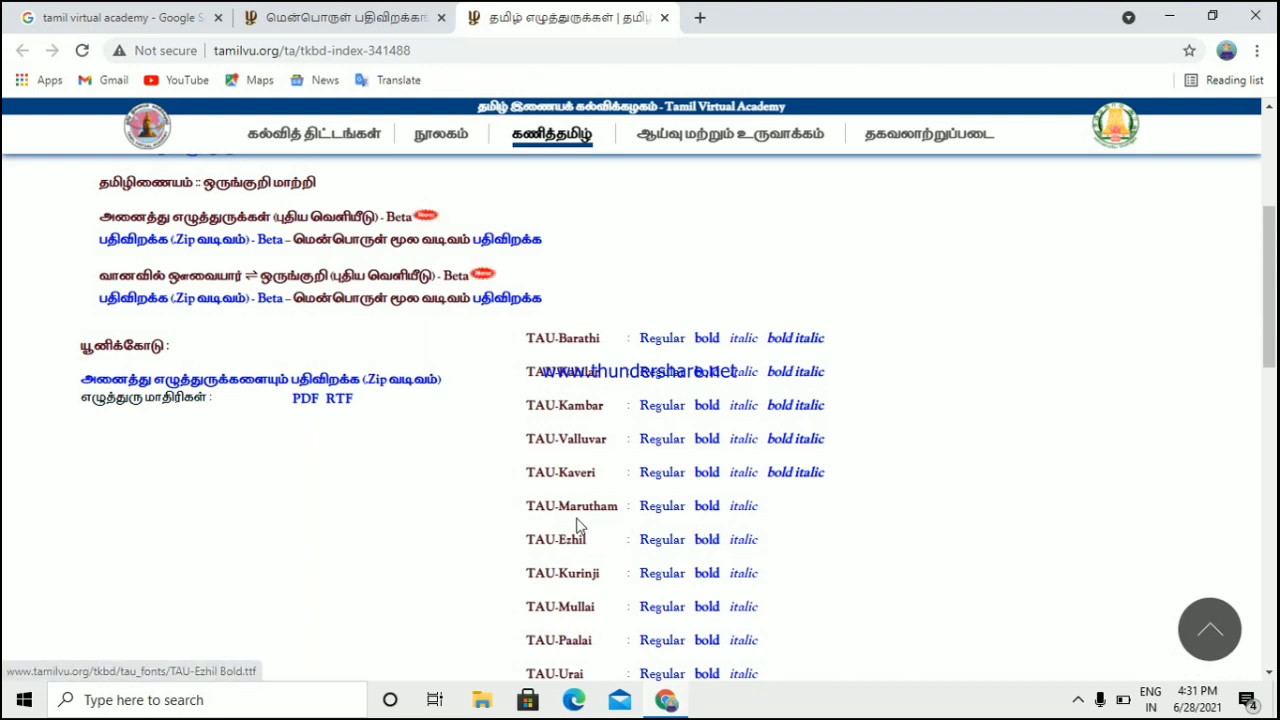
pyautogui.click(662, 507)
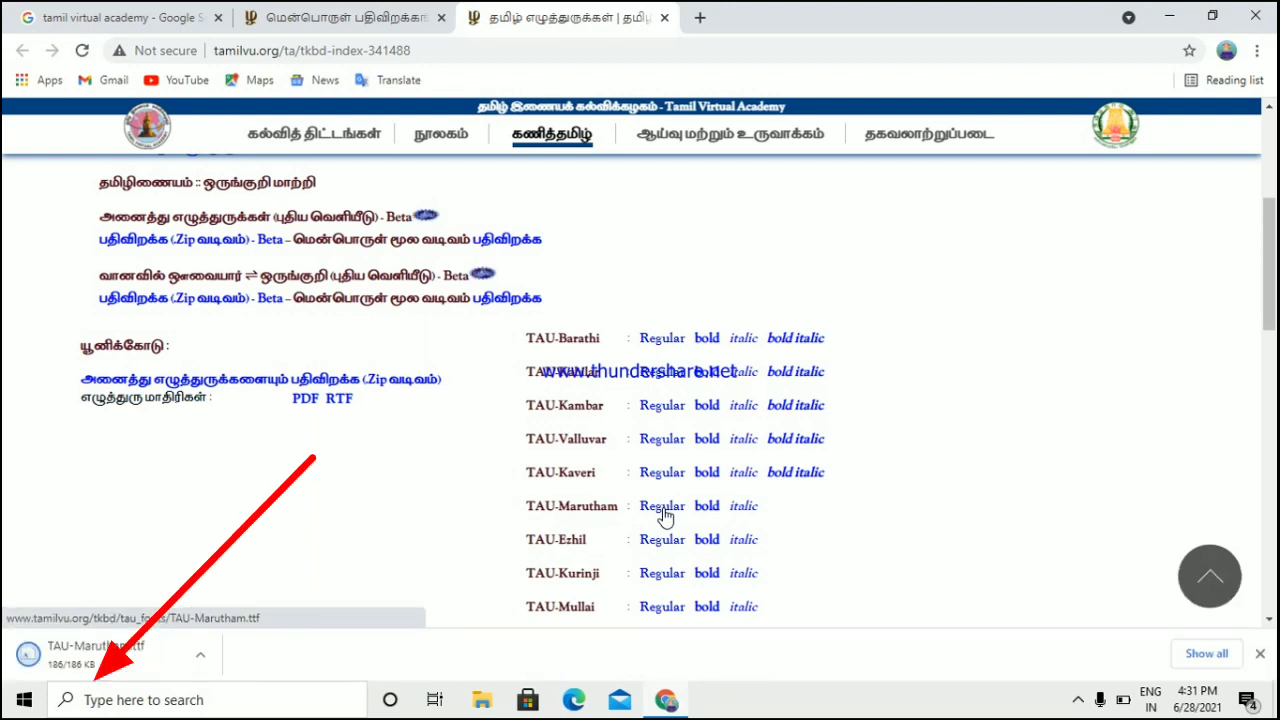
pyautogui.click(68, 665)
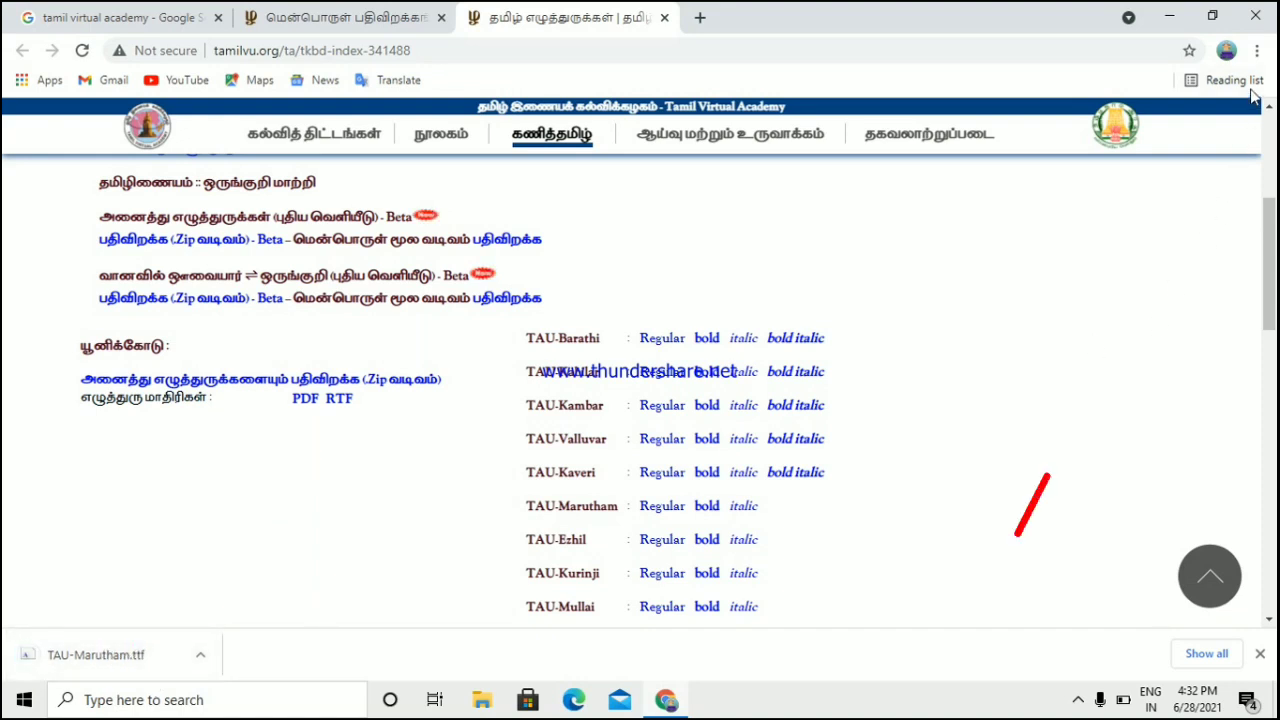
# Step: Open the browser's download history and show TAU-Marutham.ttf in its folder
pyautogui.click(1257, 50)
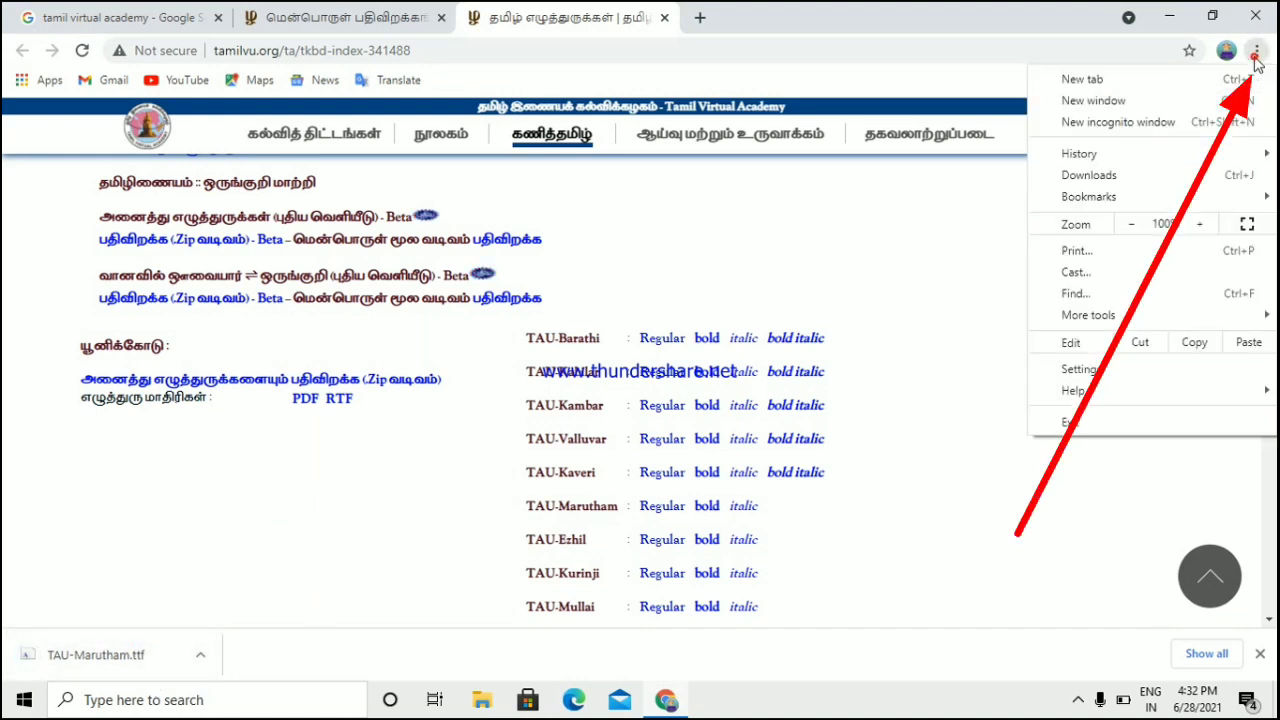
pyautogui.click(1086, 178)
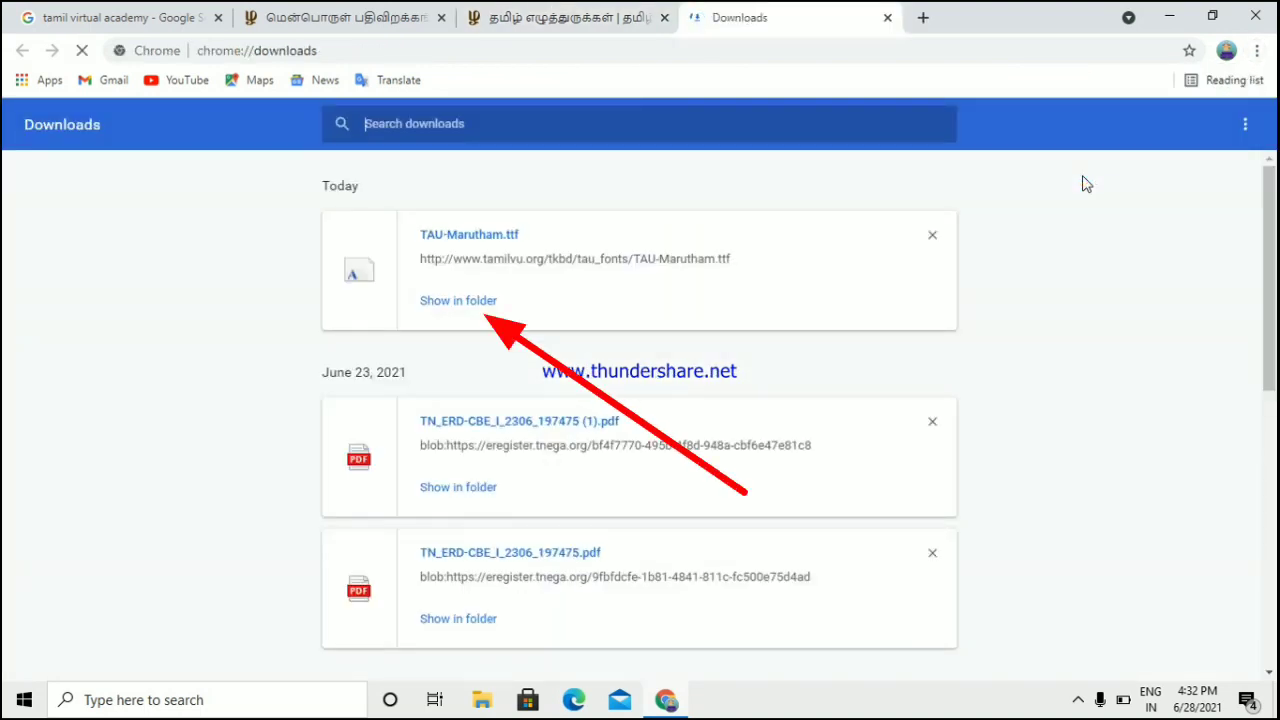
pyautogui.click(456, 303)
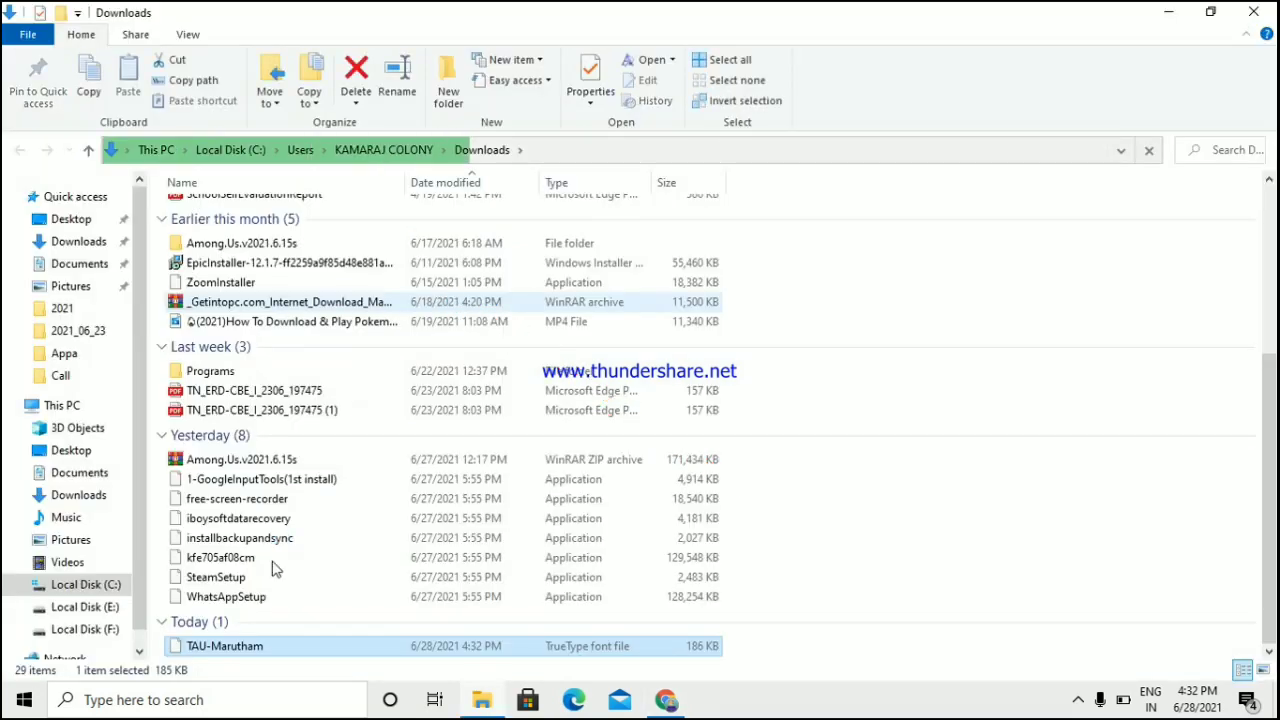
# Step: Install the downloaded TAU-Marutham font, and minimize the folder and browser windows
pyautogui.doubleClick(257, 648)
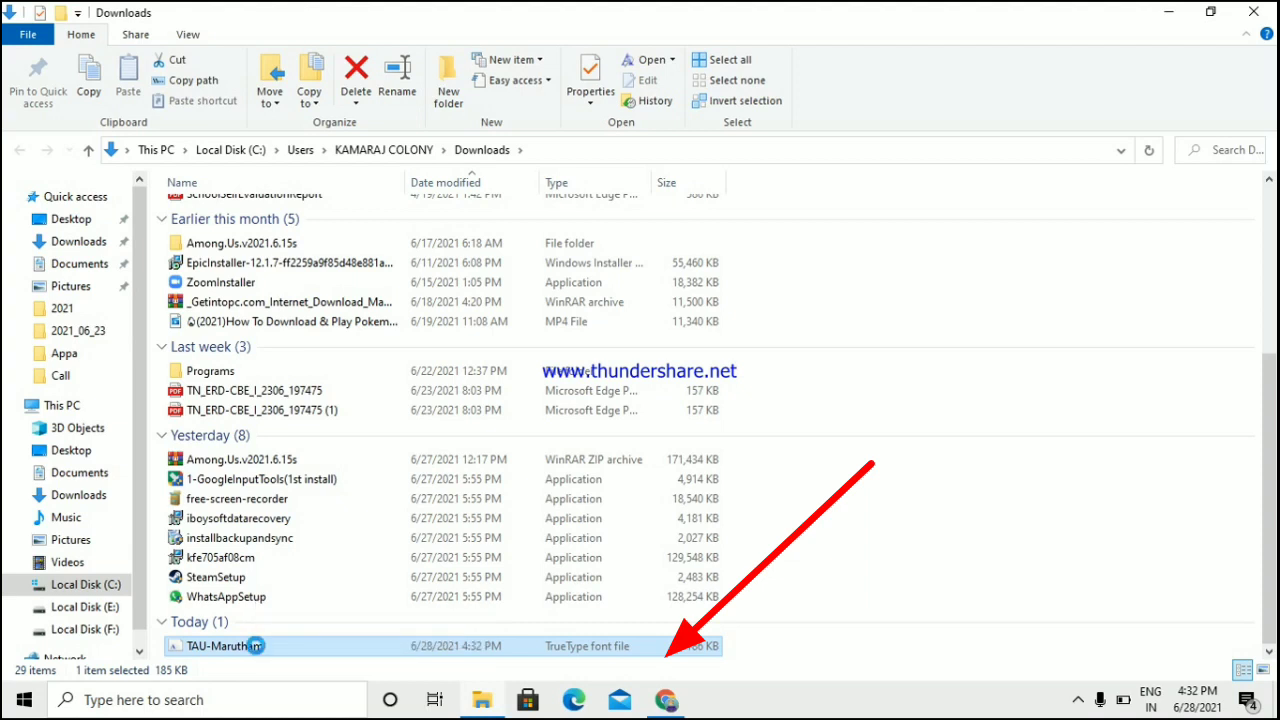
pyautogui.rightClick(257, 646)
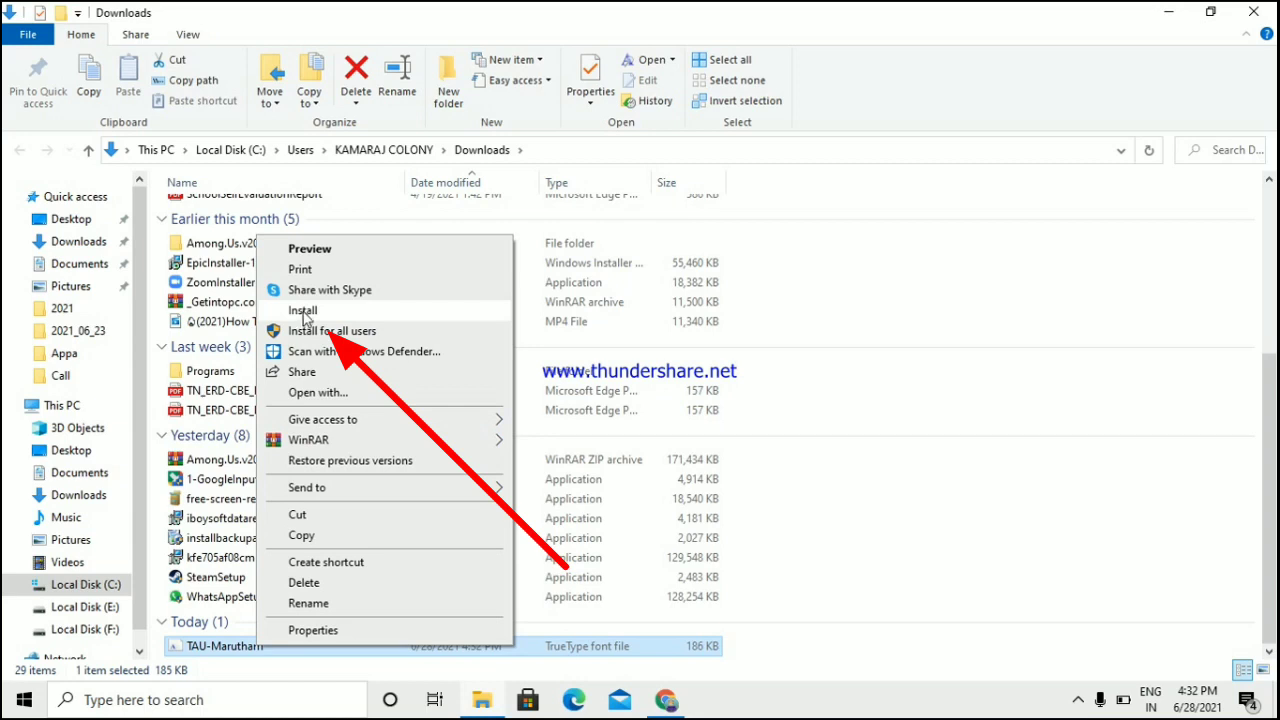
pyautogui.click(303, 311)
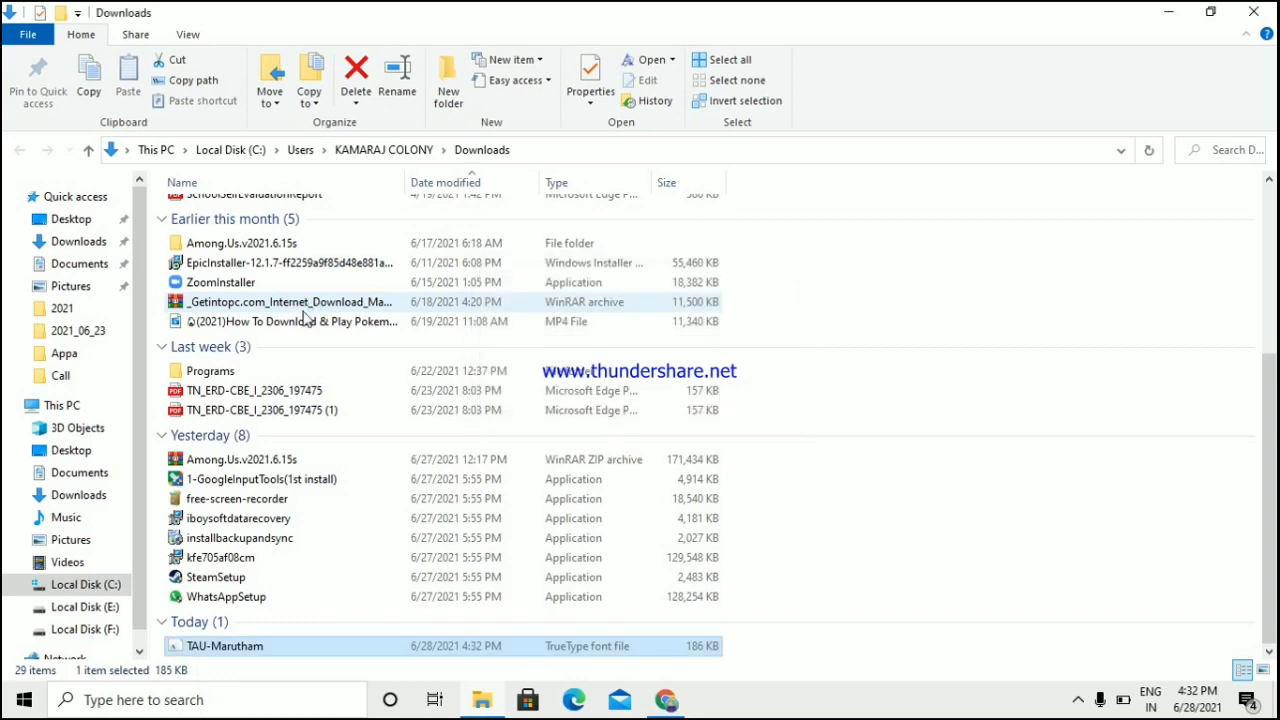
pyautogui.click(1180, 15)
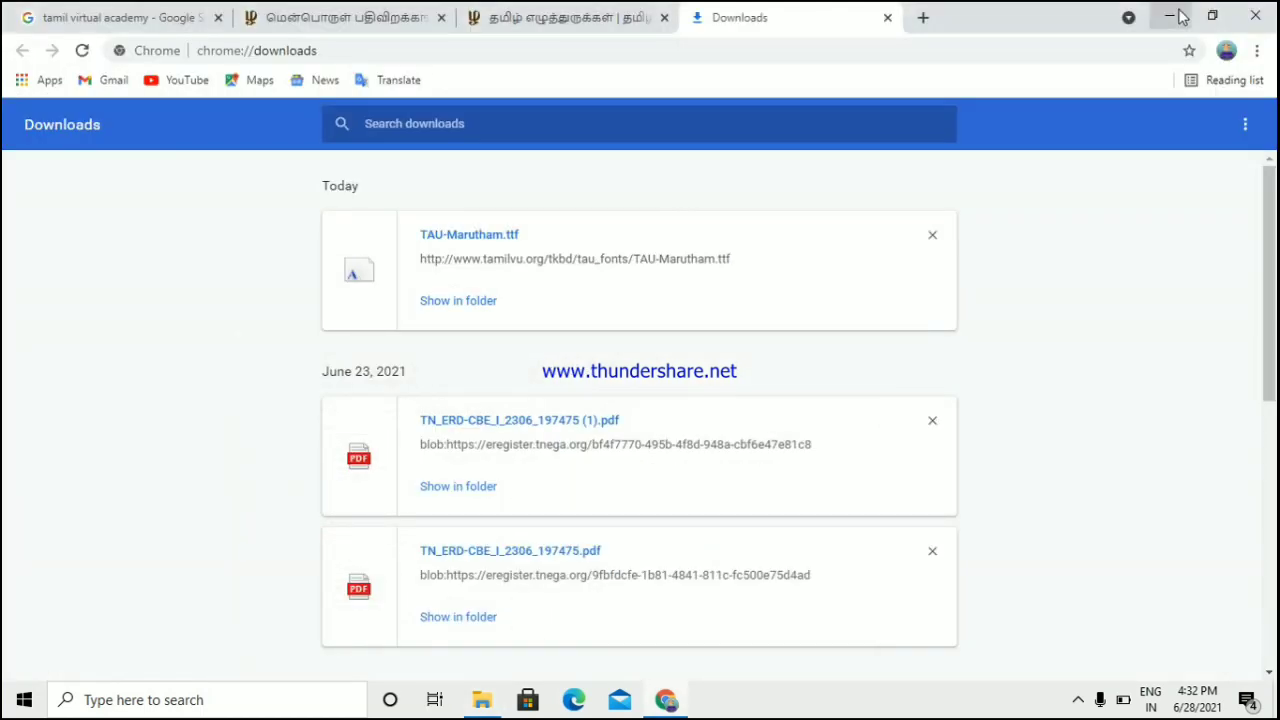
pyautogui.click(1180, 15)
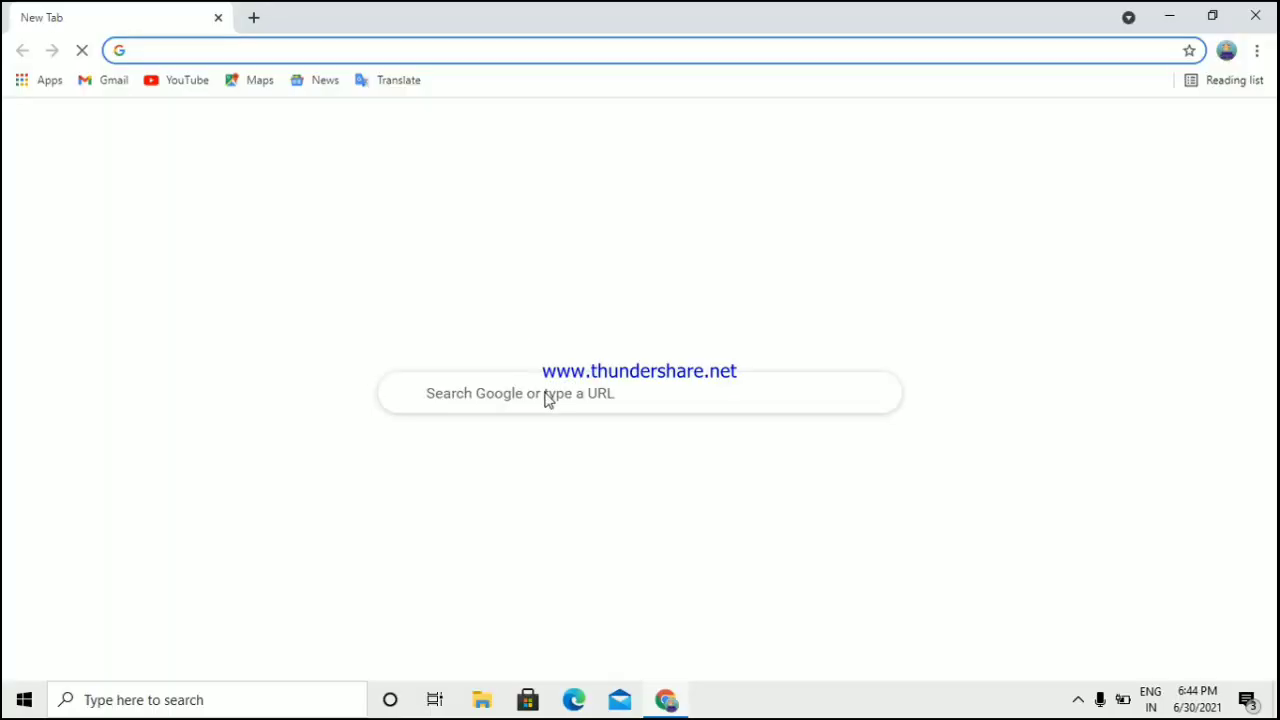
# Step: Search Google for nhm writer and open the NHM Writer 2.9 free download page on indiclabs.in
pyautogui.click(584, 396)
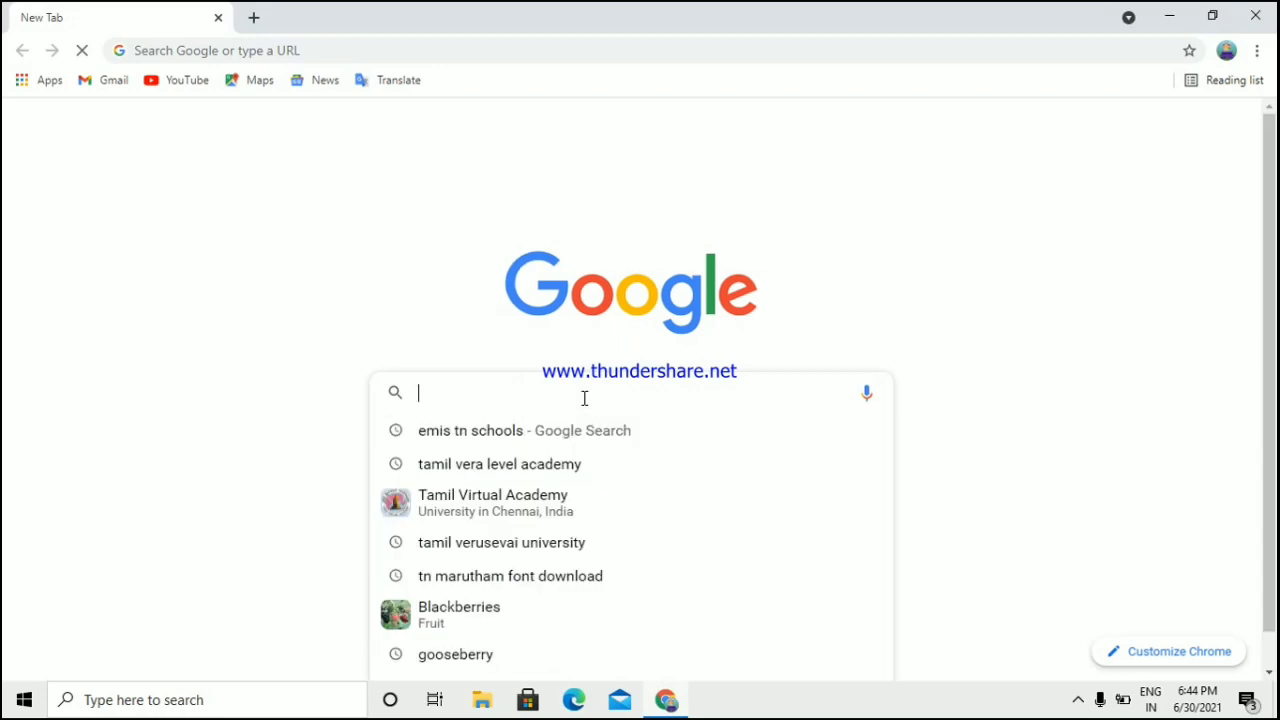
pyautogui.write('nh')
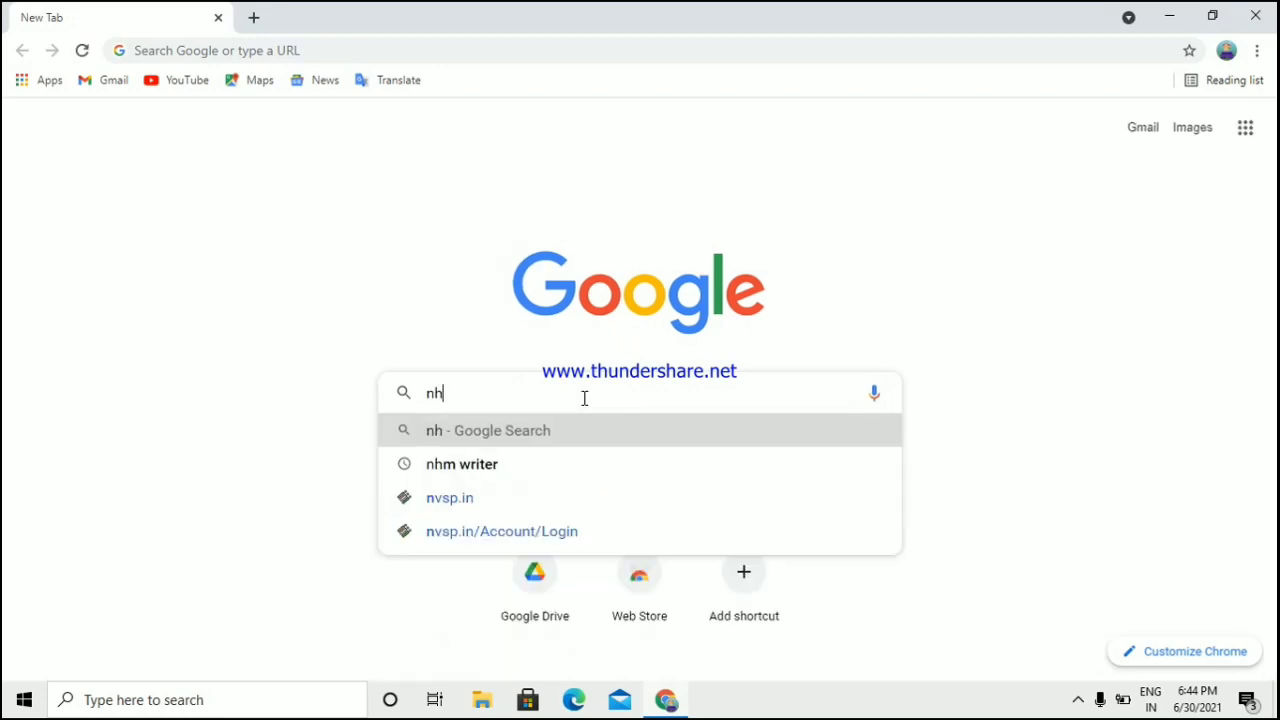
pyautogui.click(490, 465)
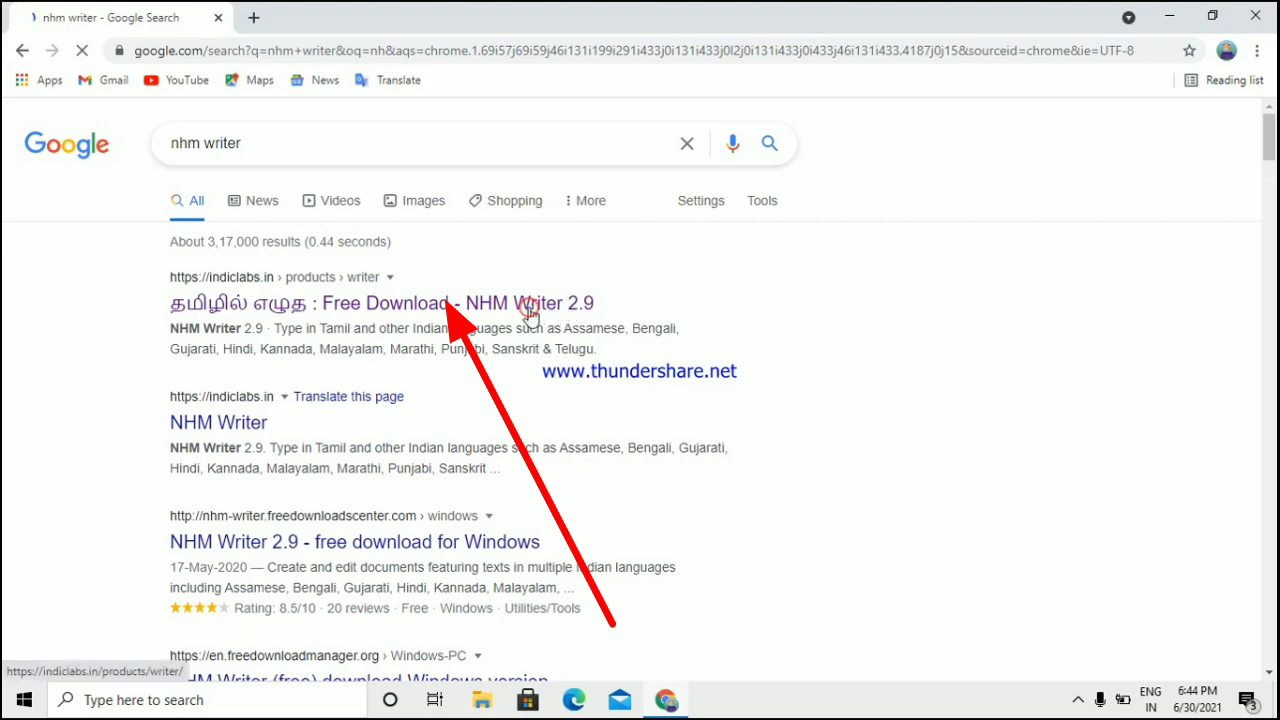
pyautogui.click(529, 313)
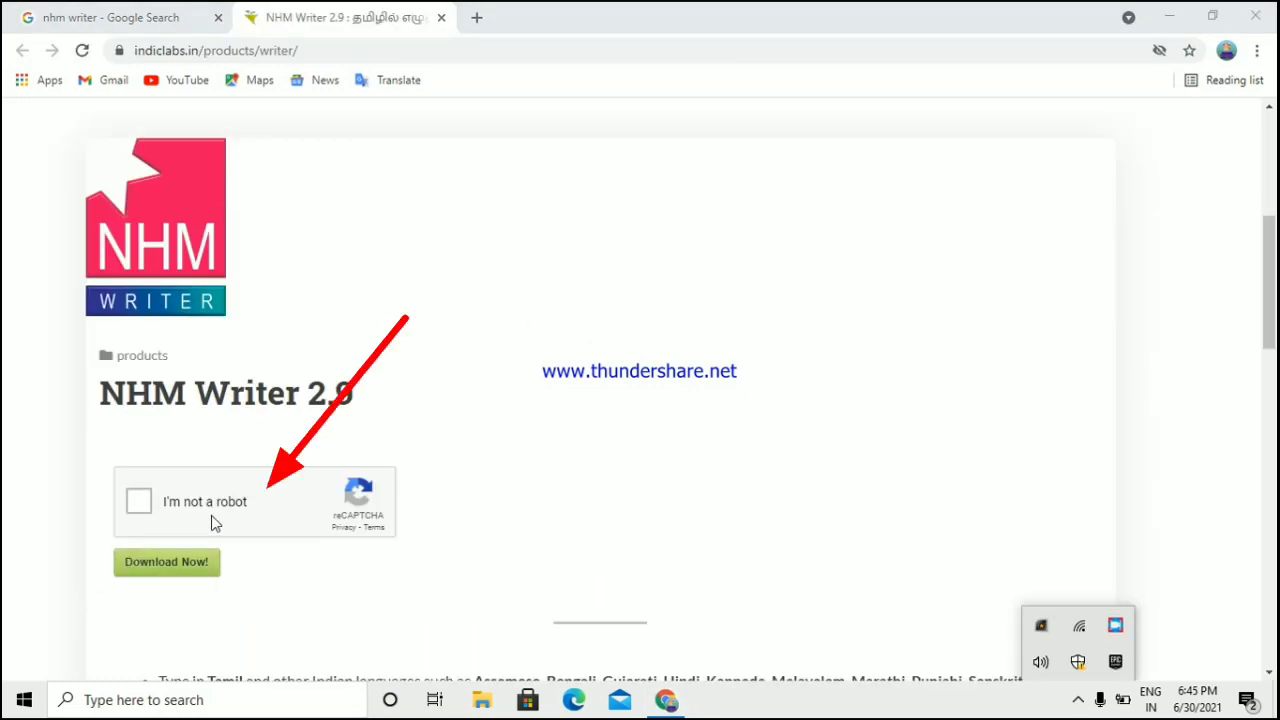
# Step: Complete the "I'm not a robot" check and download the NHM Writer 2.9 installer
pyautogui.click(139, 501)
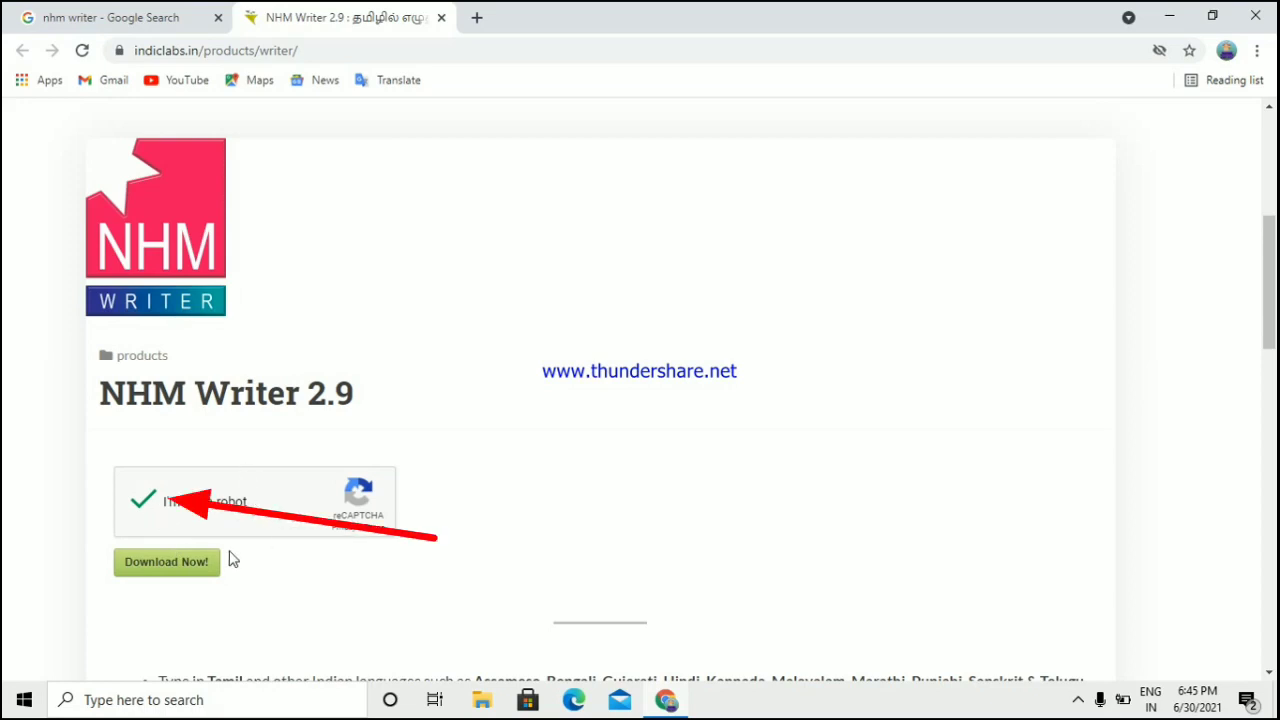
pyautogui.click(177, 564)
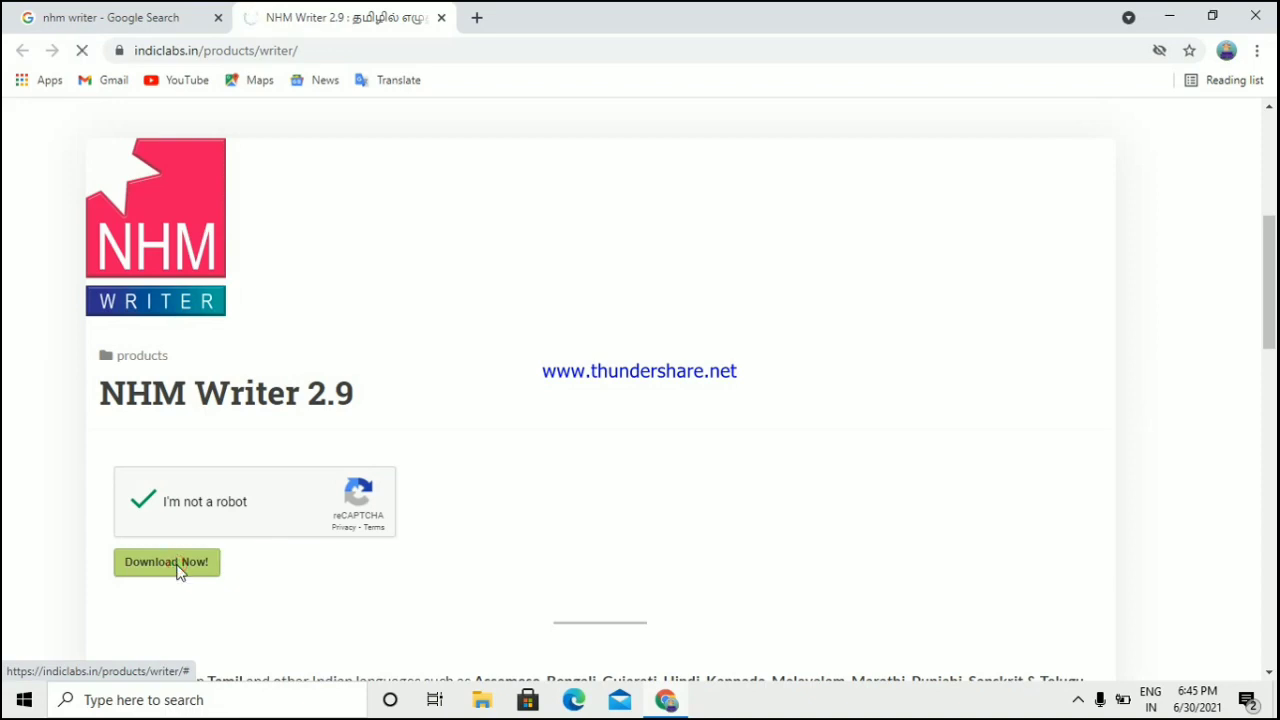
pyautogui.click(178, 566)
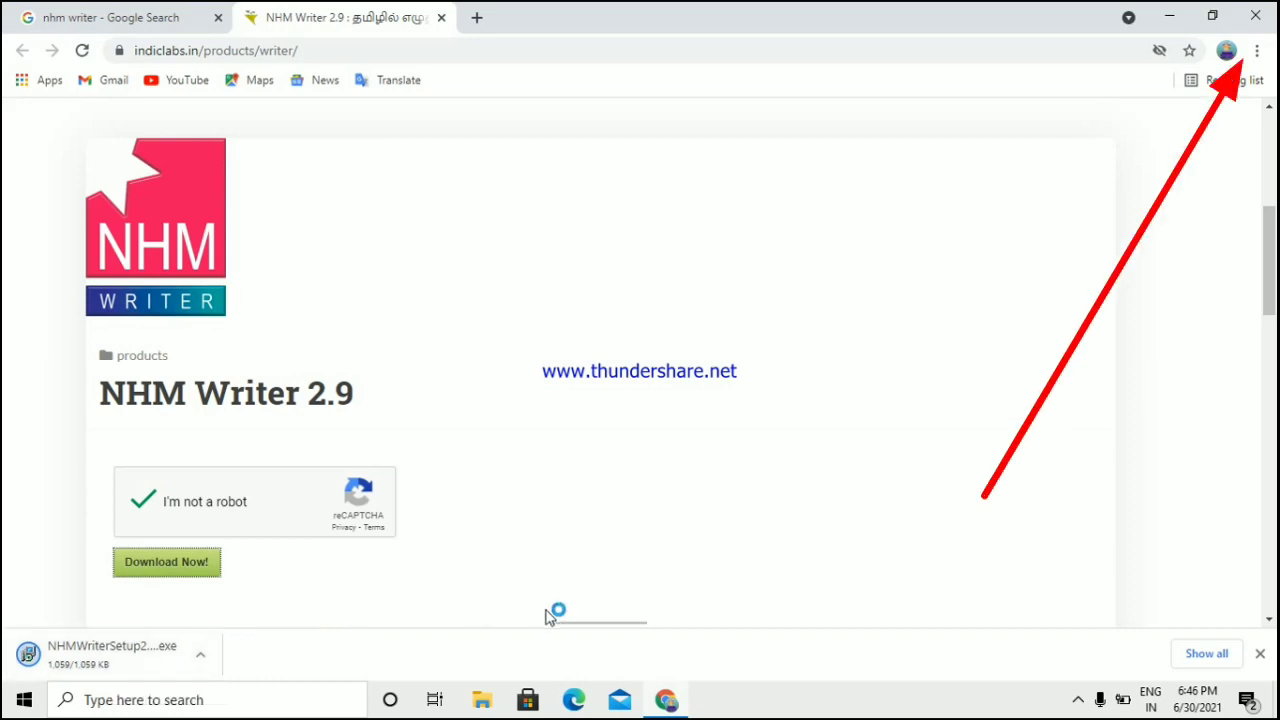
pyautogui.click(107, 657)
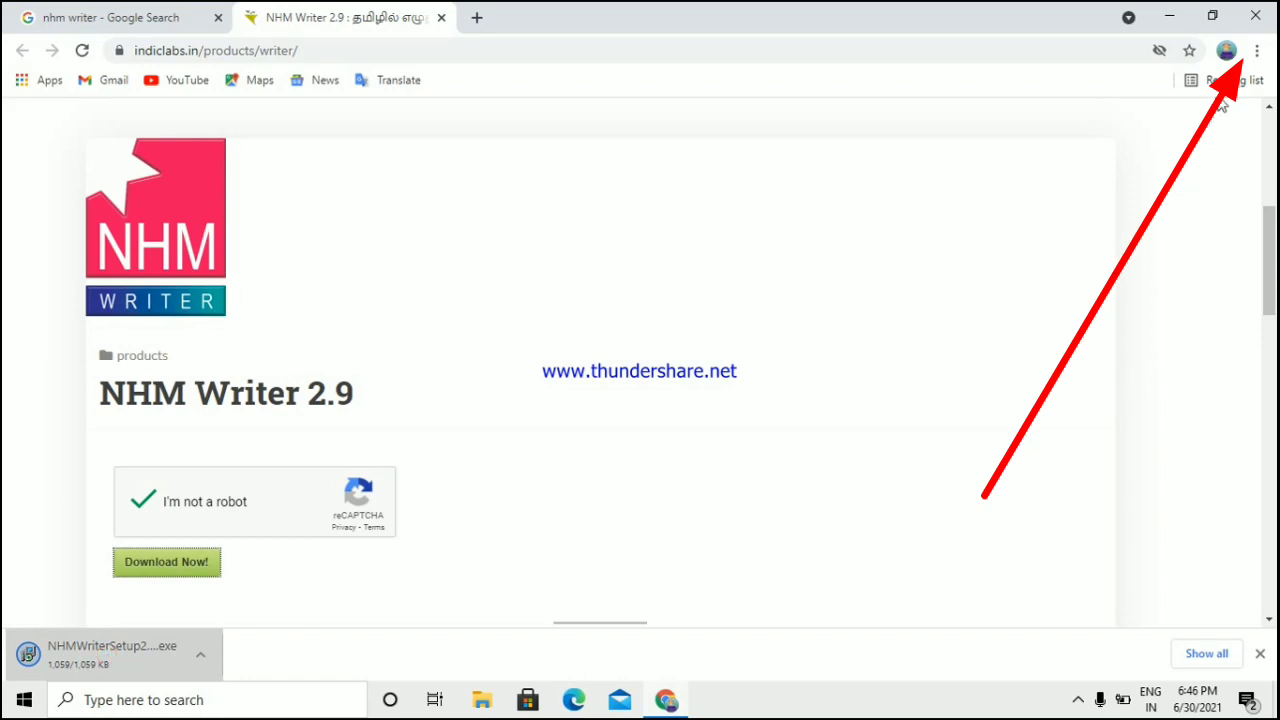
# Step: Open the browser's download history and show NHMWriterSetup2902 (1).exe in its folder
pyautogui.click(1257, 51)
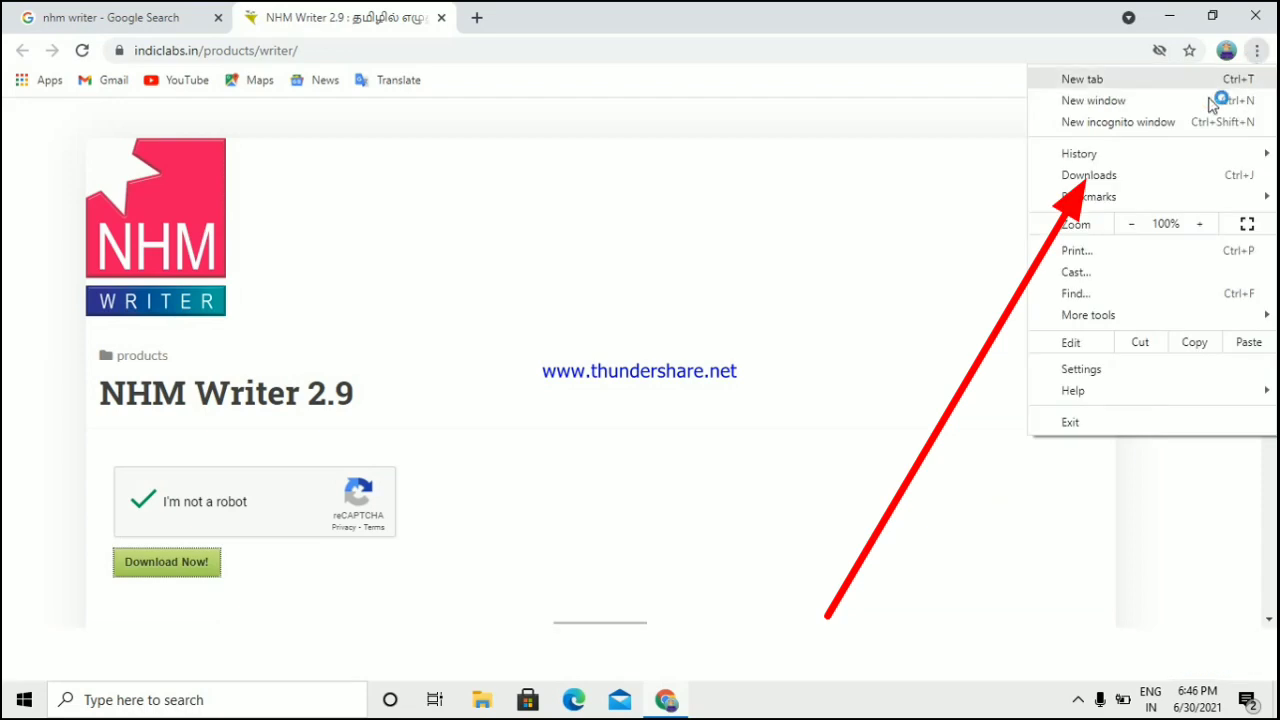
pyautogui.moveTo(1095, 204)
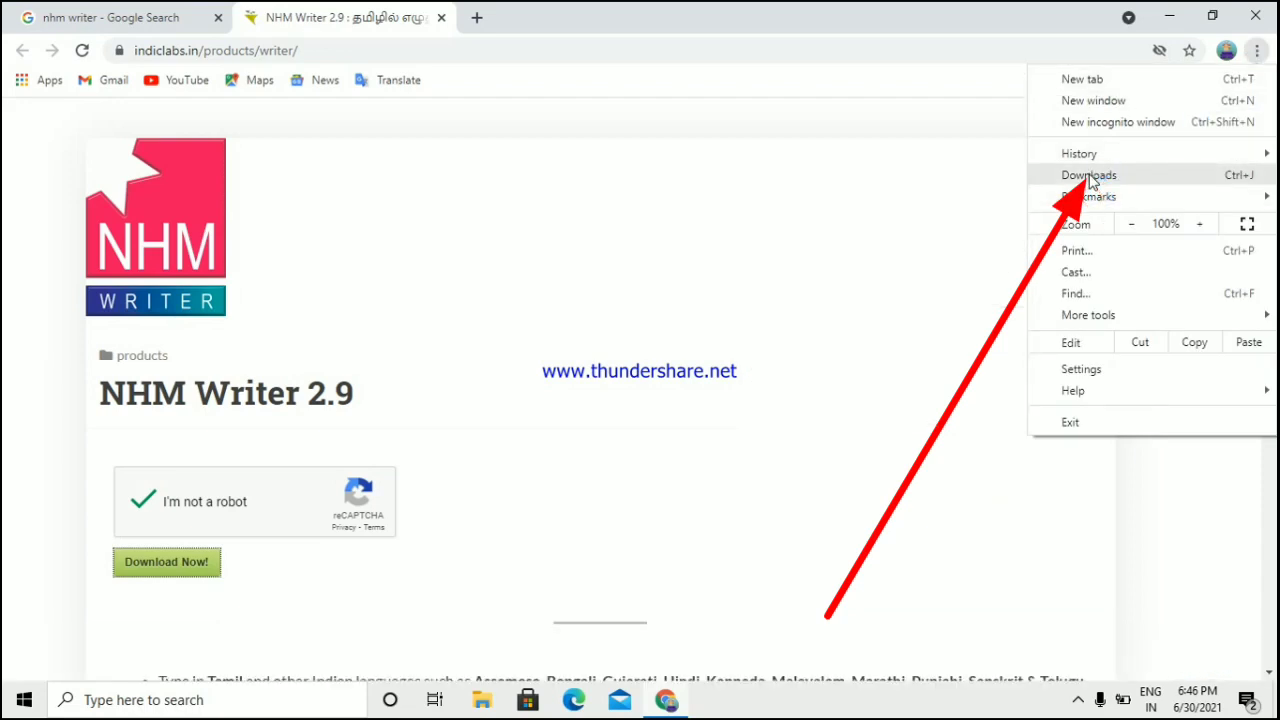
pyautogui.click(1089, 176)
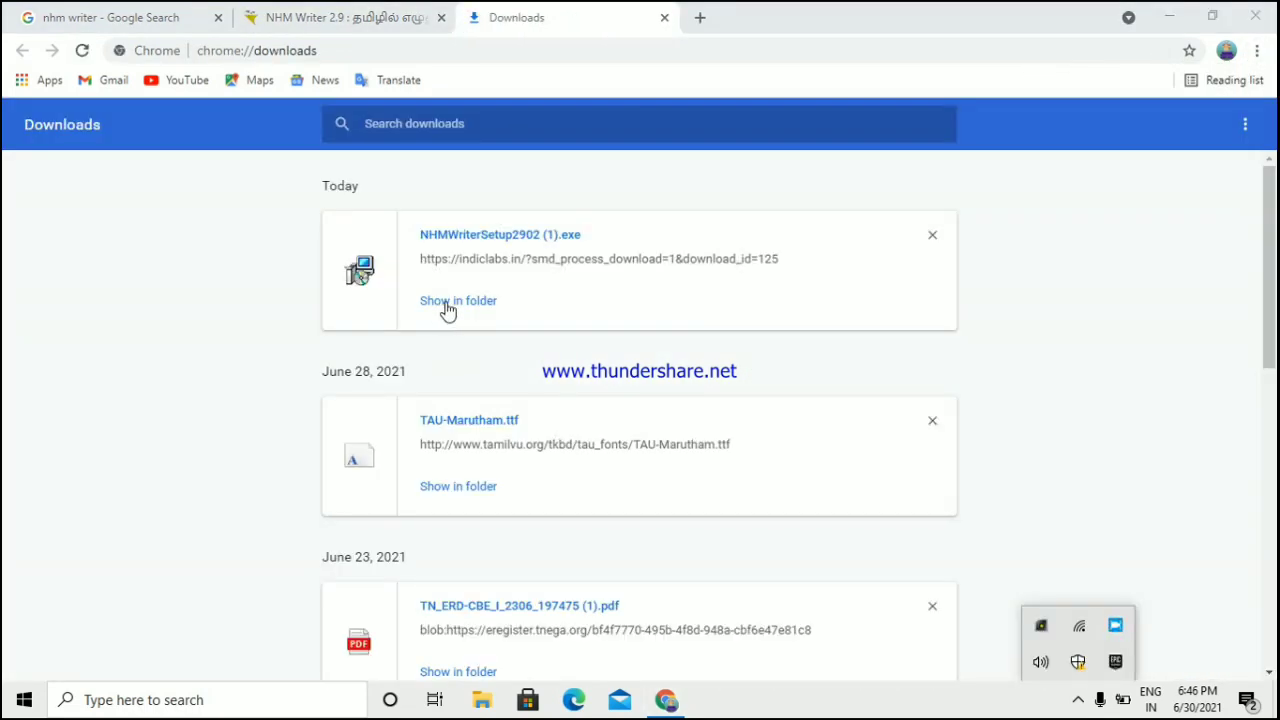
pyautogui.click(447, 309)
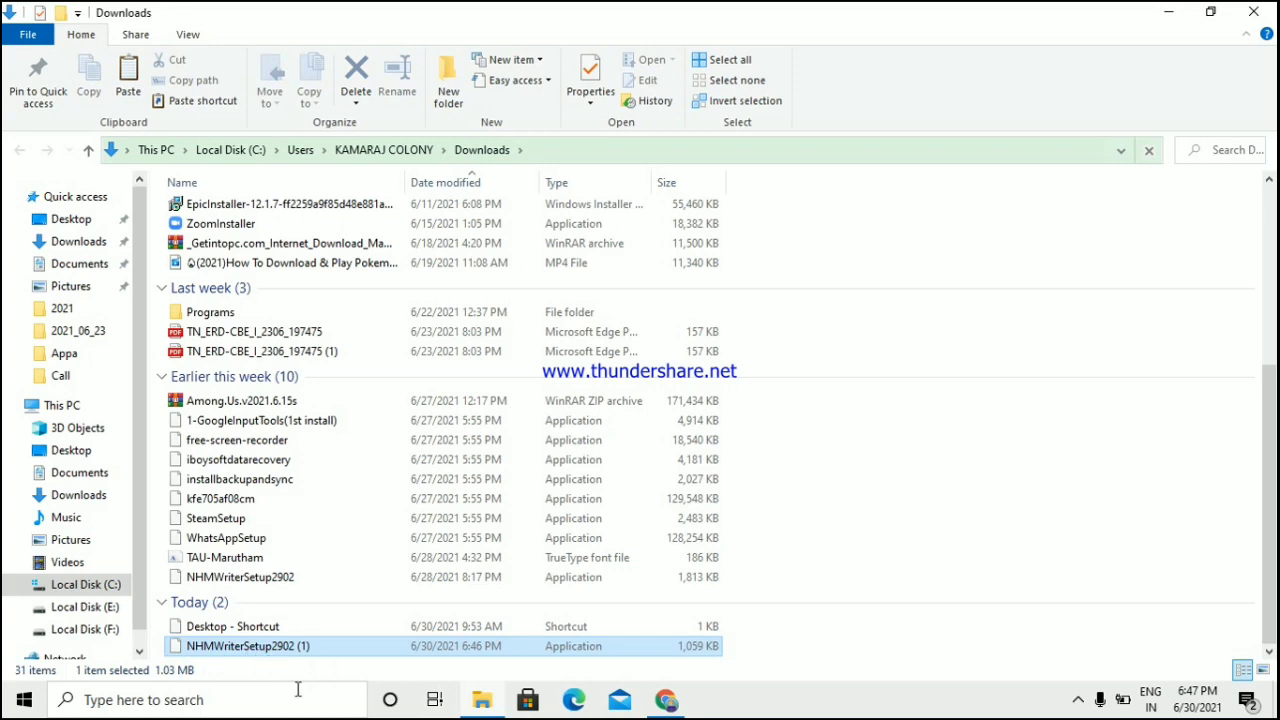
# Step: Run the NHMWriterSetup2902 (1) installer as administrator
pyautogui.doubleClick(253, 646)
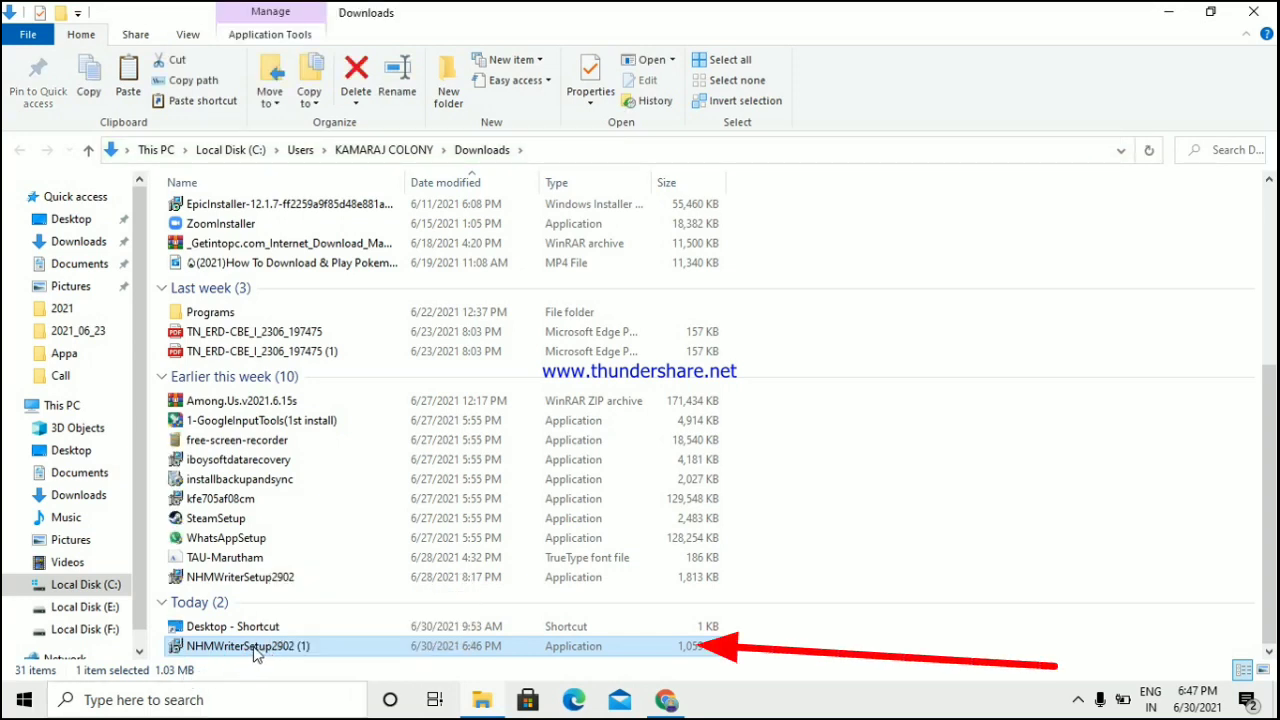
pyautogui.rightClick(253, 646)
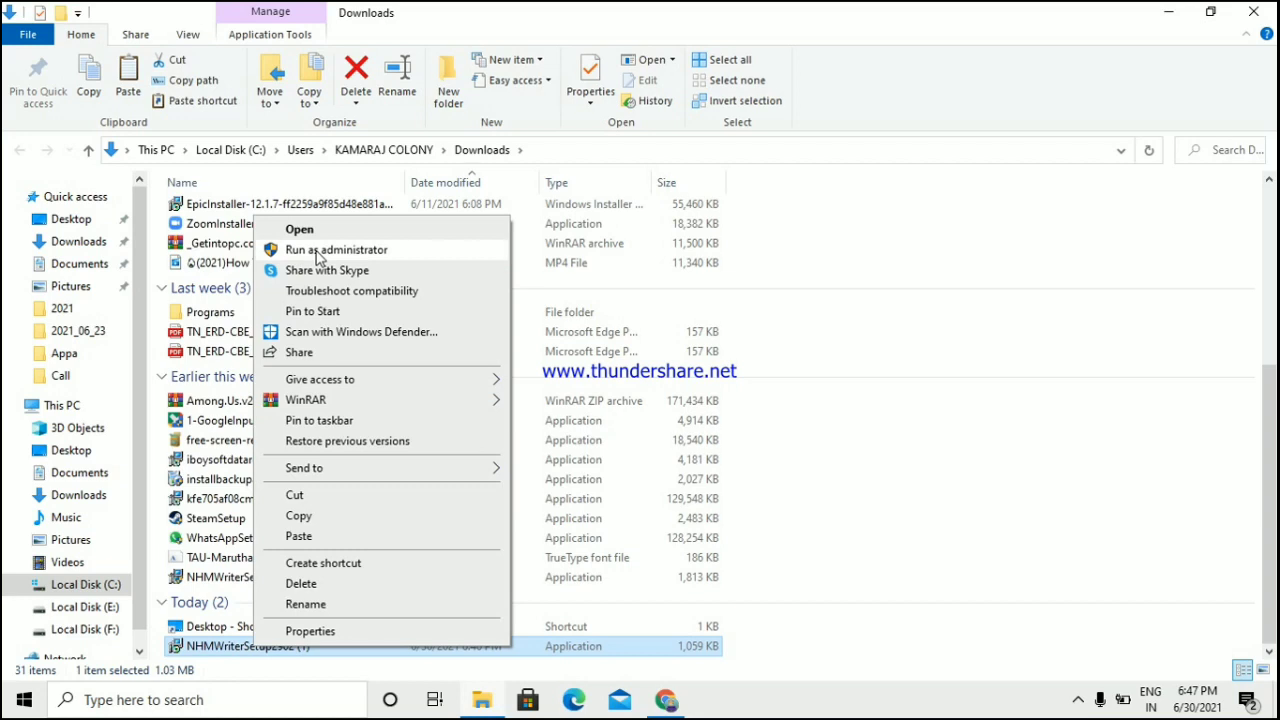
pyautogui.click(318, 252)
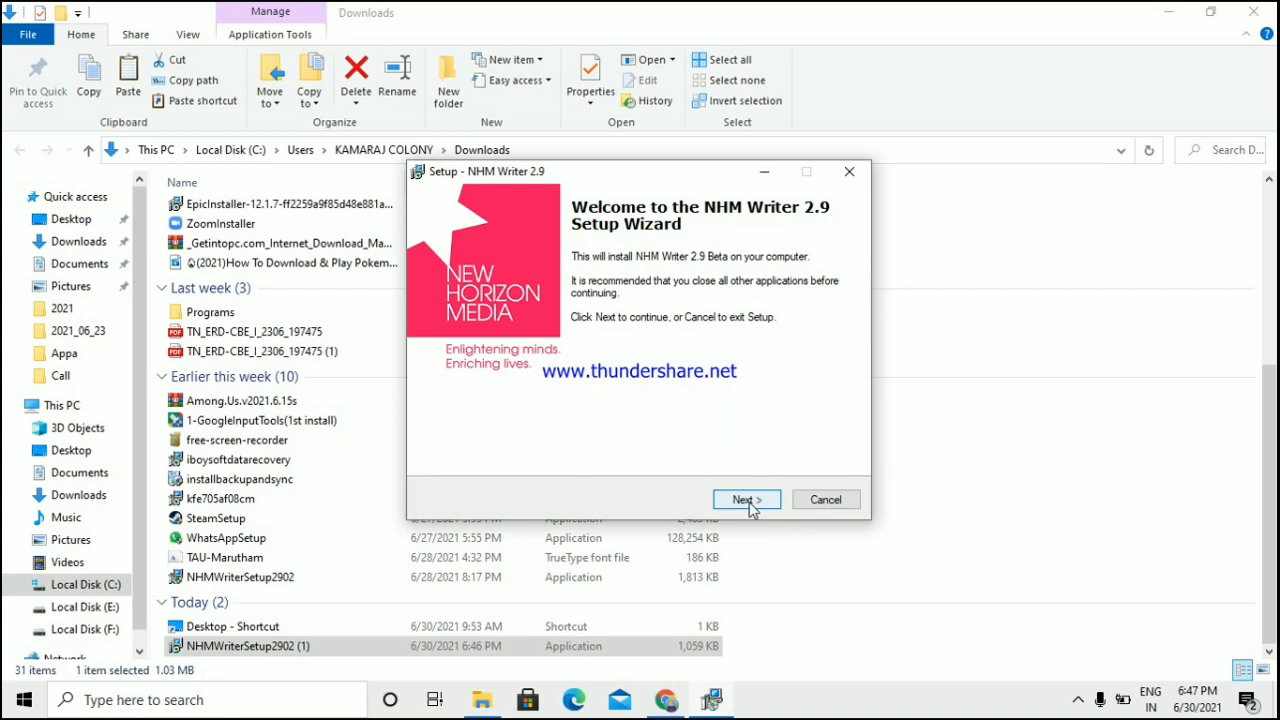
# Step: Proceed past the setup welcome page and accept the NHM Writer license agreement
pyautogui.click(748, 500)
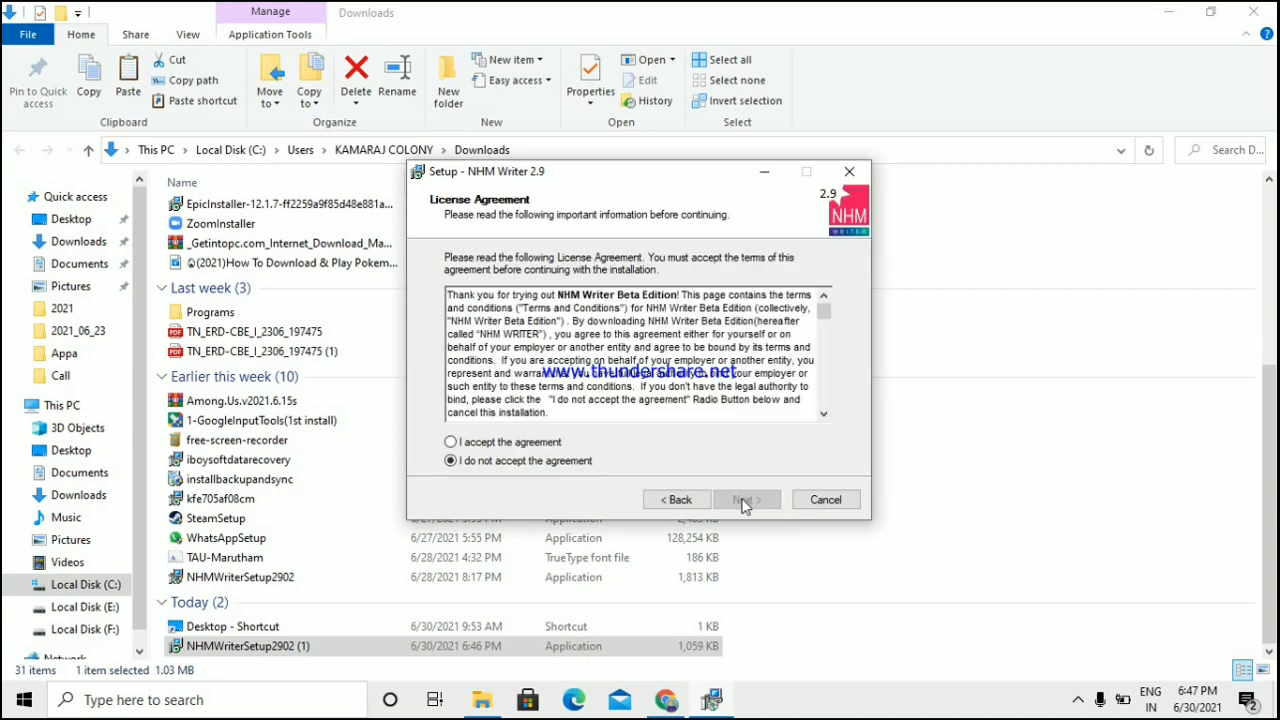
pyautogui.click(450, 442)
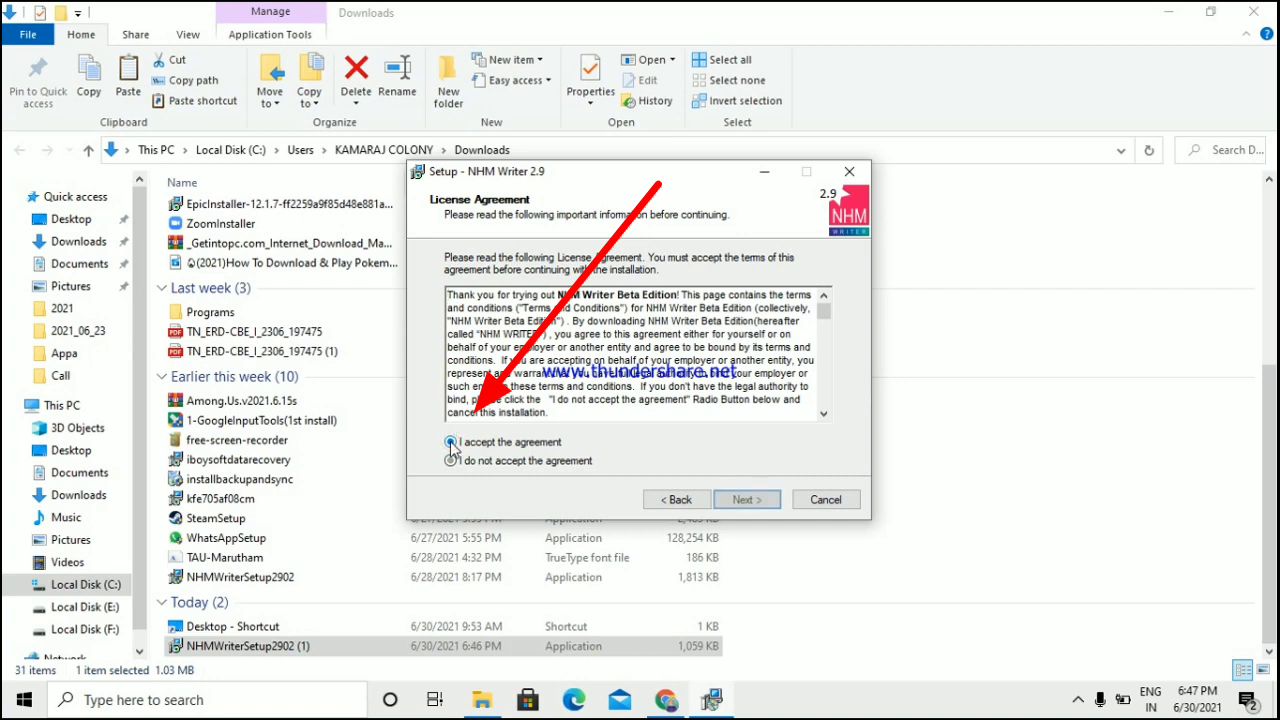
pyautogui.click(736, 501)
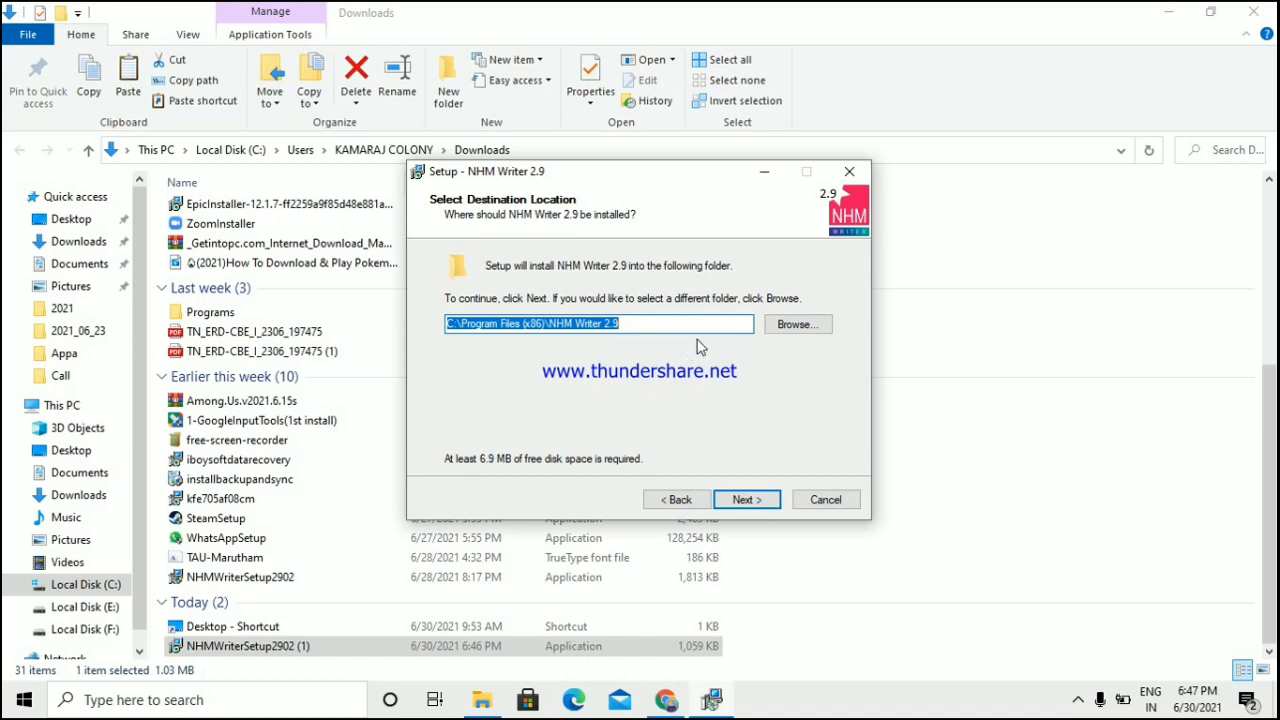
# Step: Set the installation folder to F:\NHM Writer 2.9 on Local Disk (F:) and agree to install into the existing folder
pyautogui.click(805, 332)
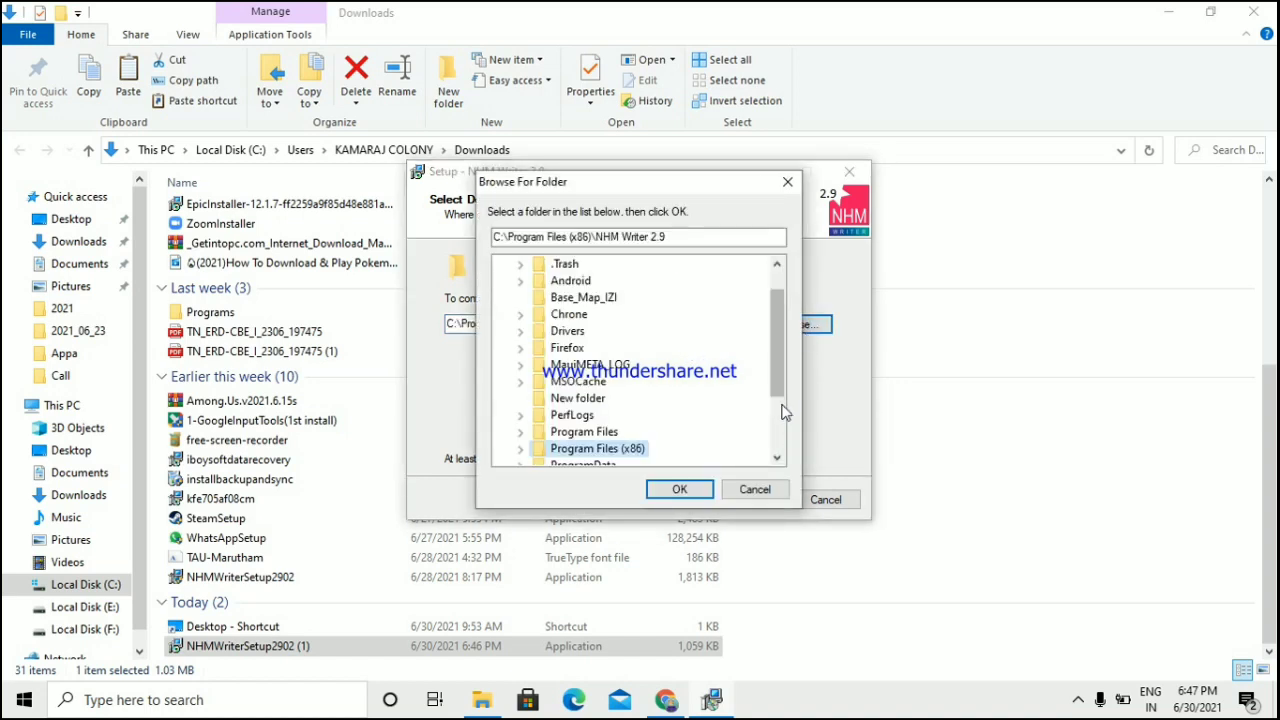
pyautogui.click(777, 461)
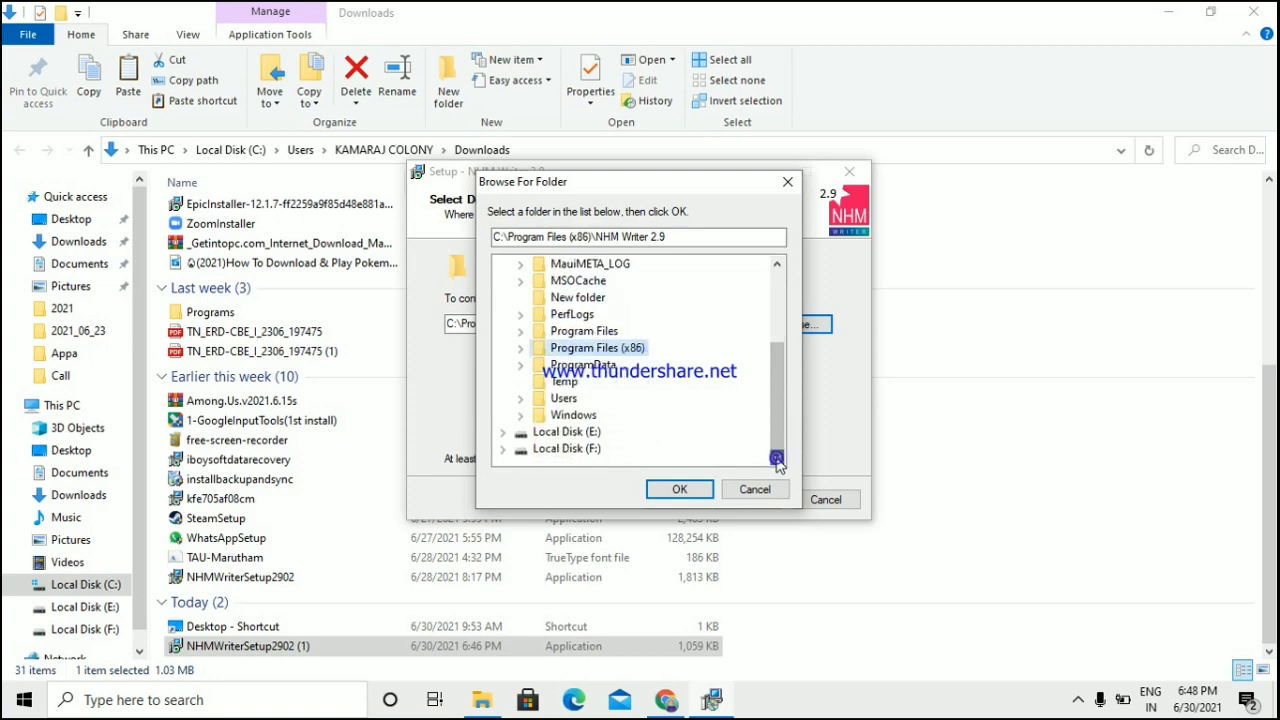
pyautogui.click(566, 449)
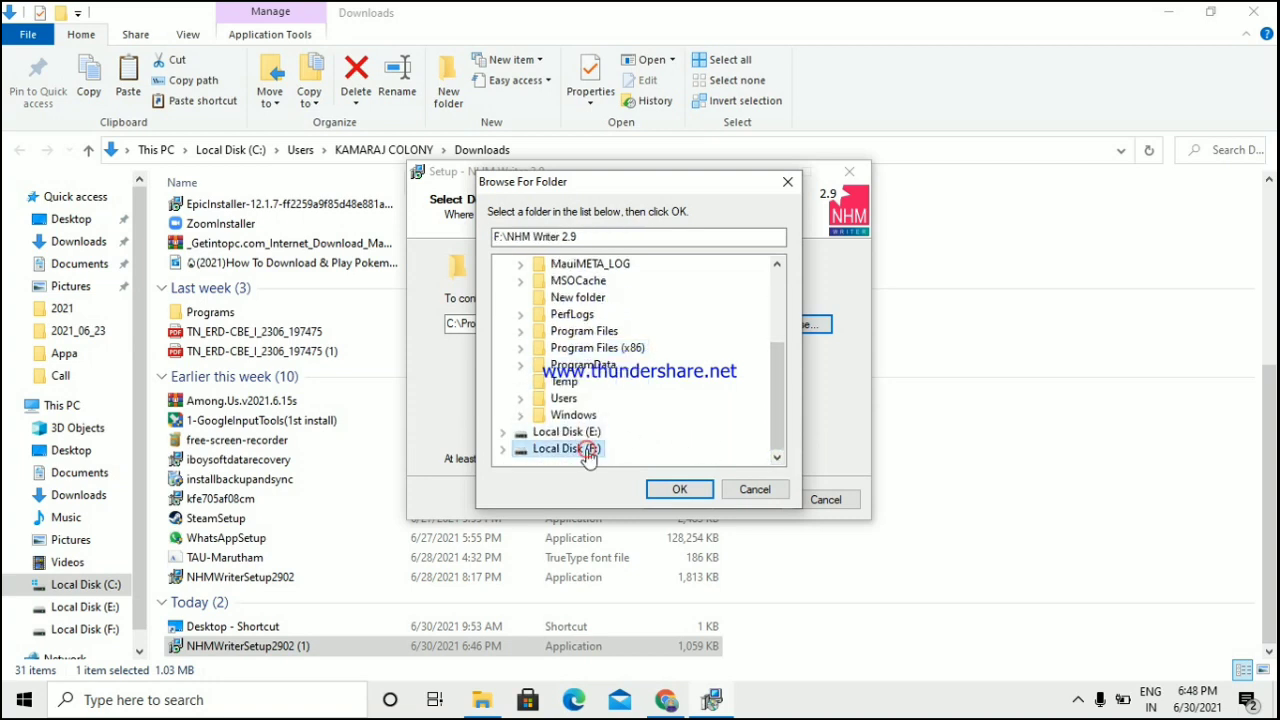
pyautogui.click(680, 490)
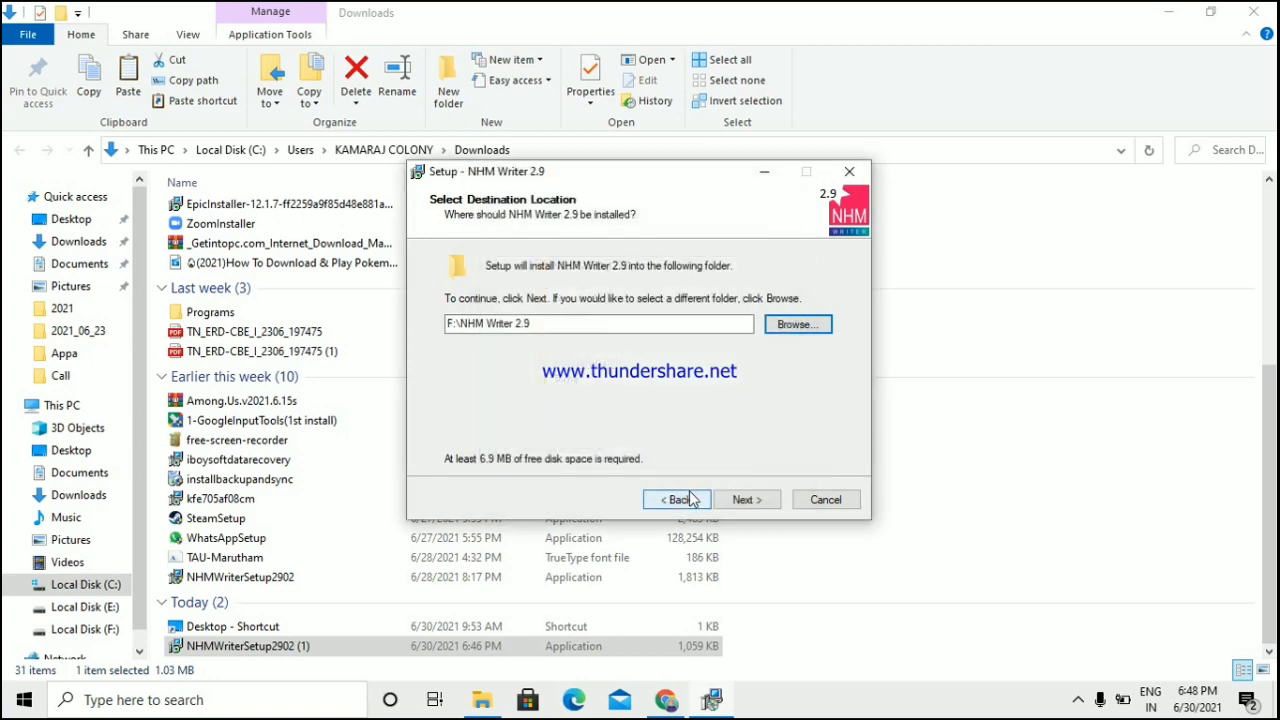
pyautogui.click(745, 502)
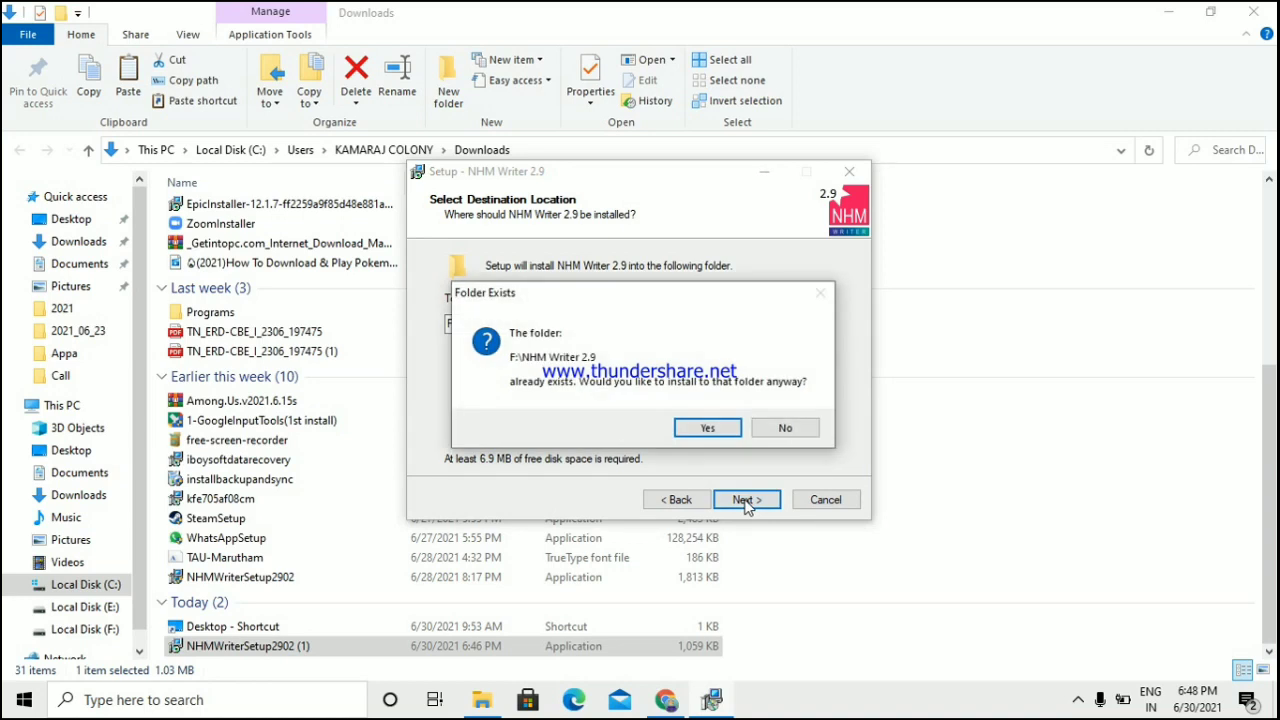
pyautogui.click(707, 428)
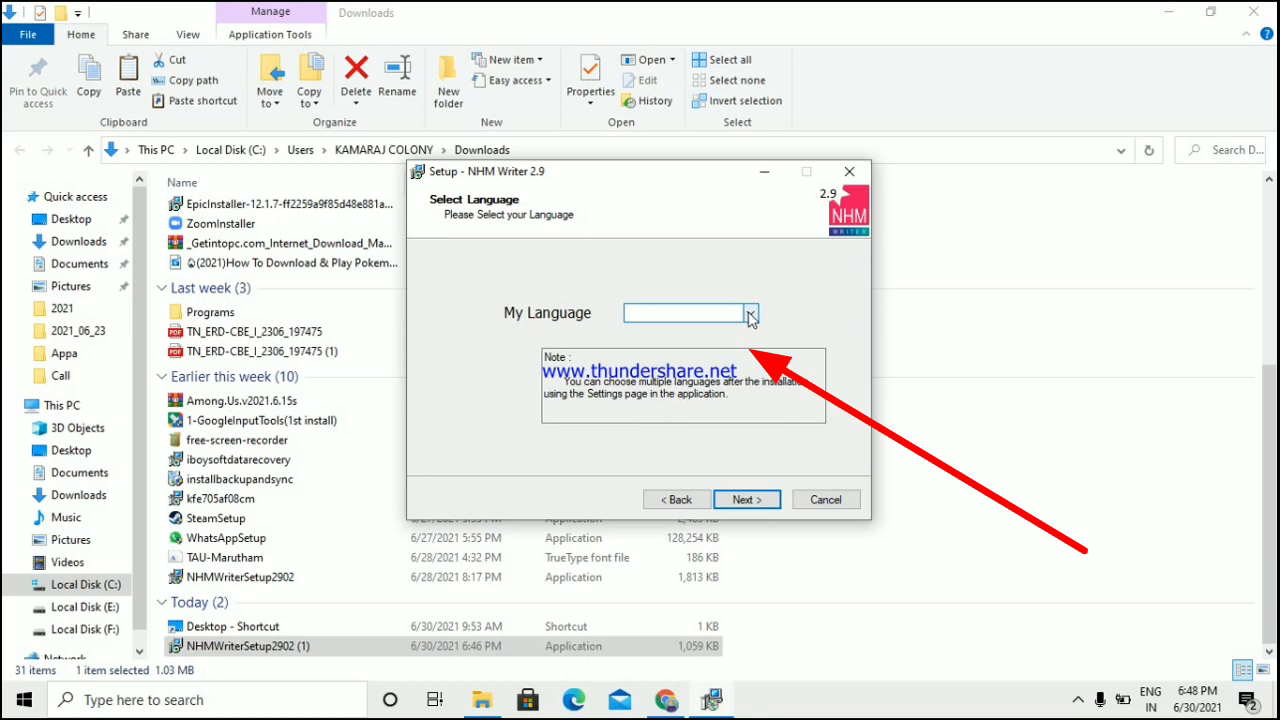
# Step: Choose Tamil as the NHM Writer language and continue the setup
pyautogui.click(751, 314)
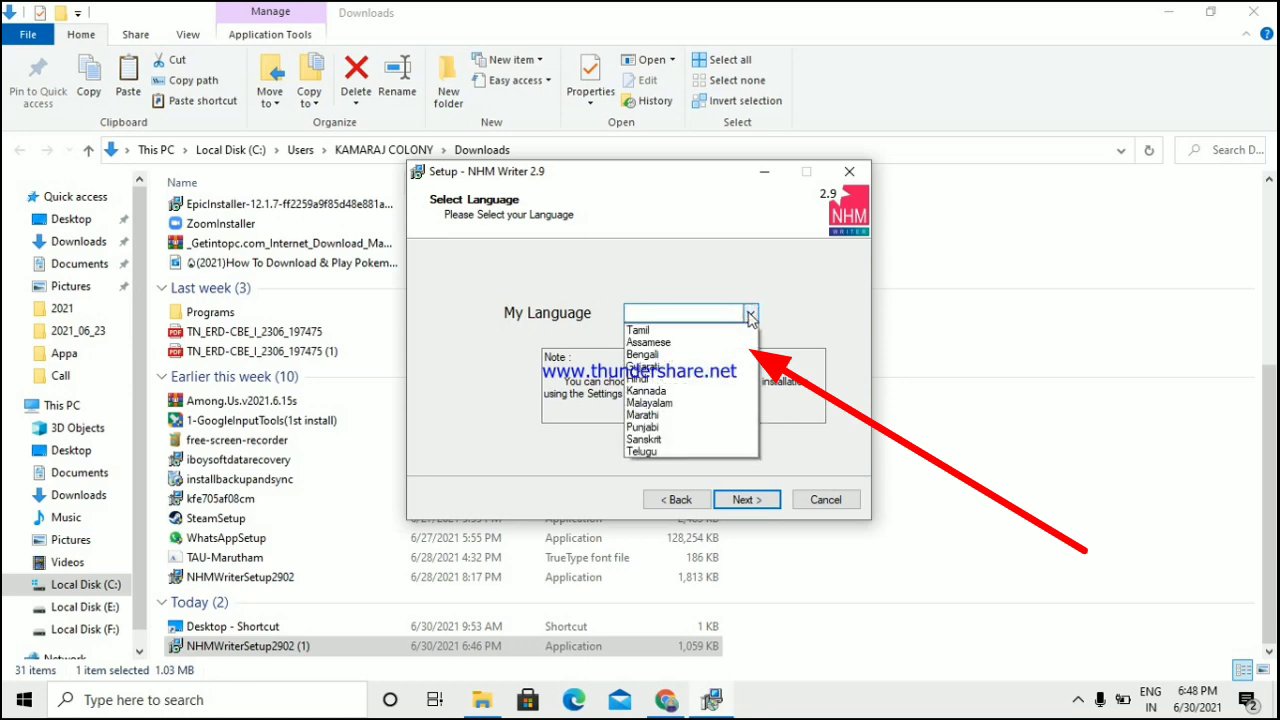
pyautogui.click(642, 331)
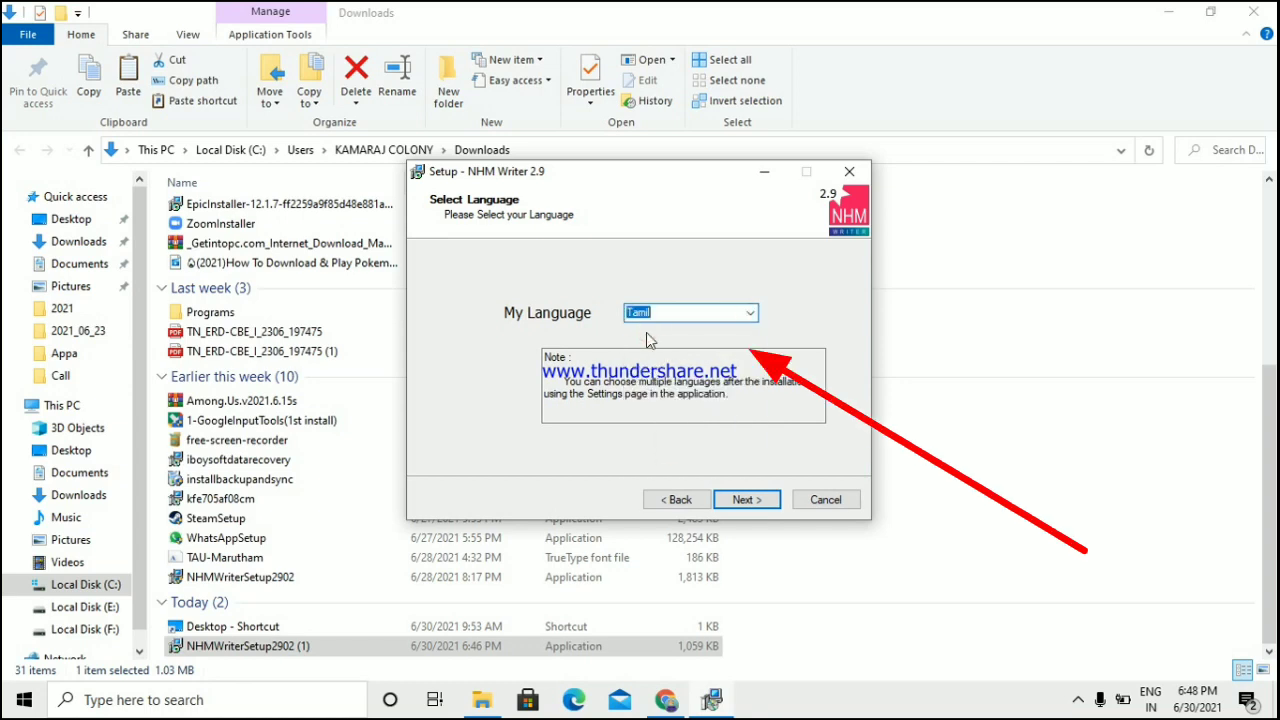
pyautogui.click(744, 499)
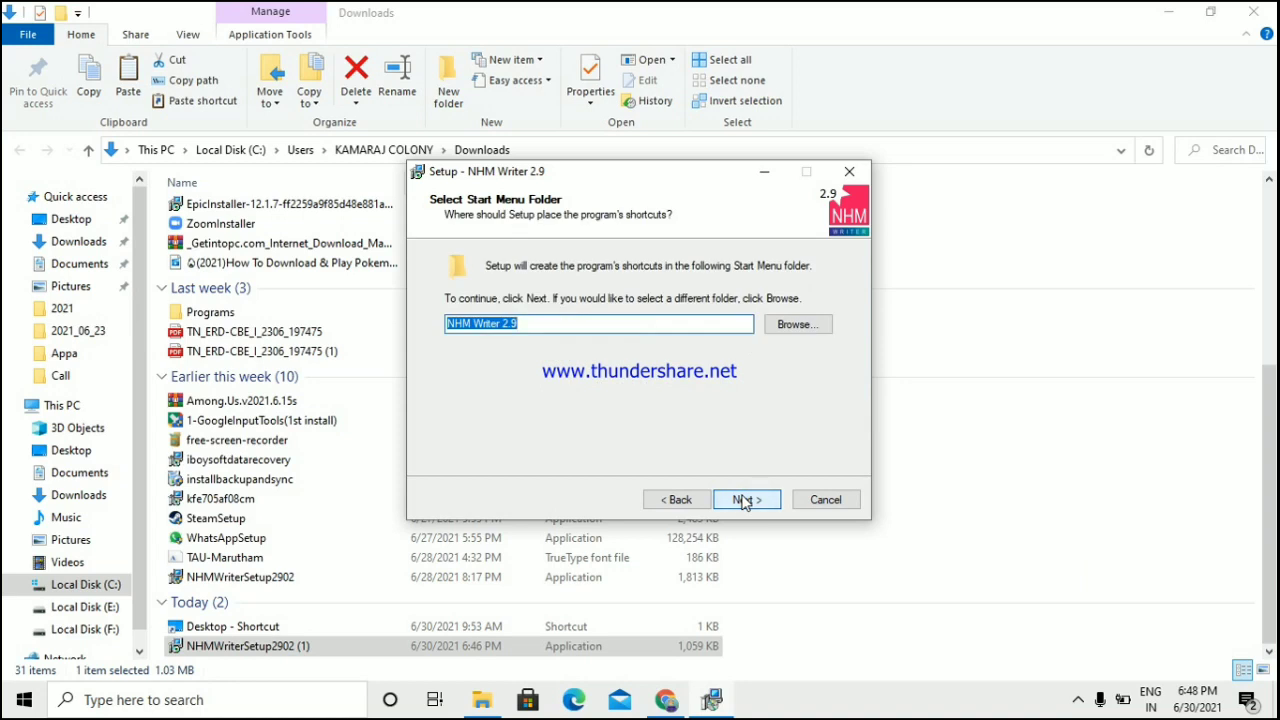
# Step: Install NHM Writer with the default Start Menu folder and a desktop icon, then finish setup with the program set to launch
pyautogui.click(744, 499)
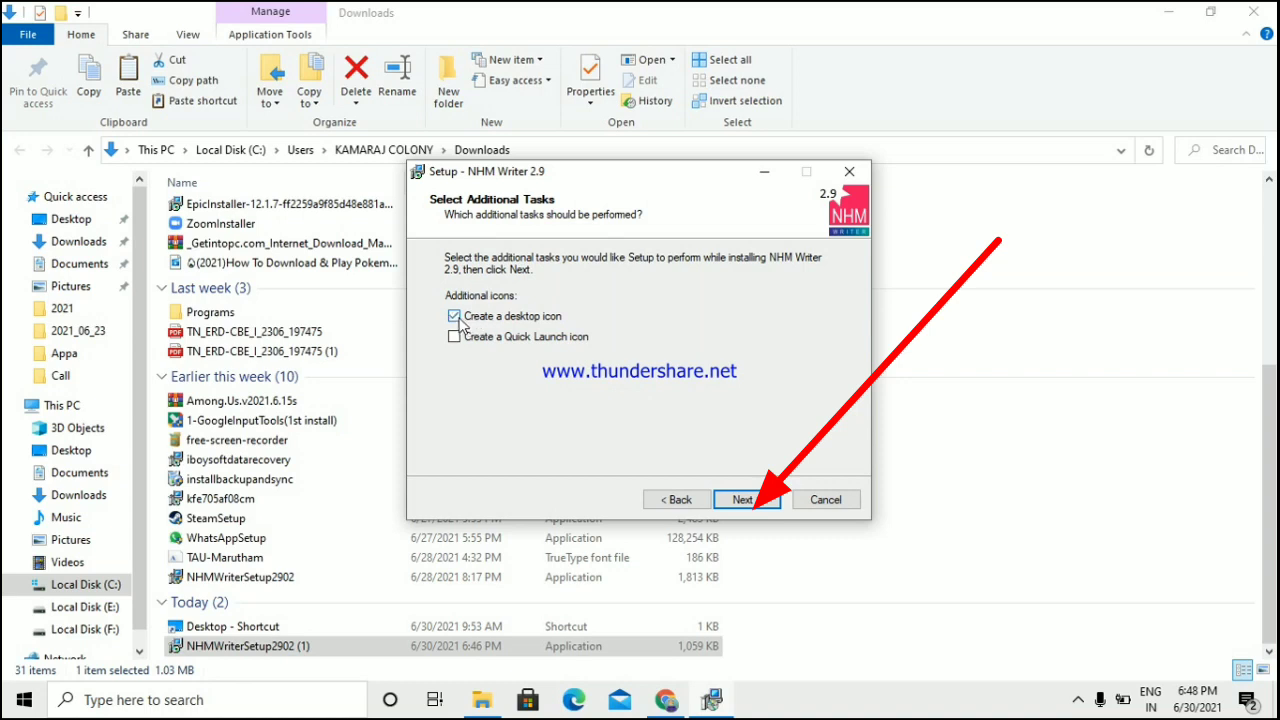
pyautogui.click(752, 500)
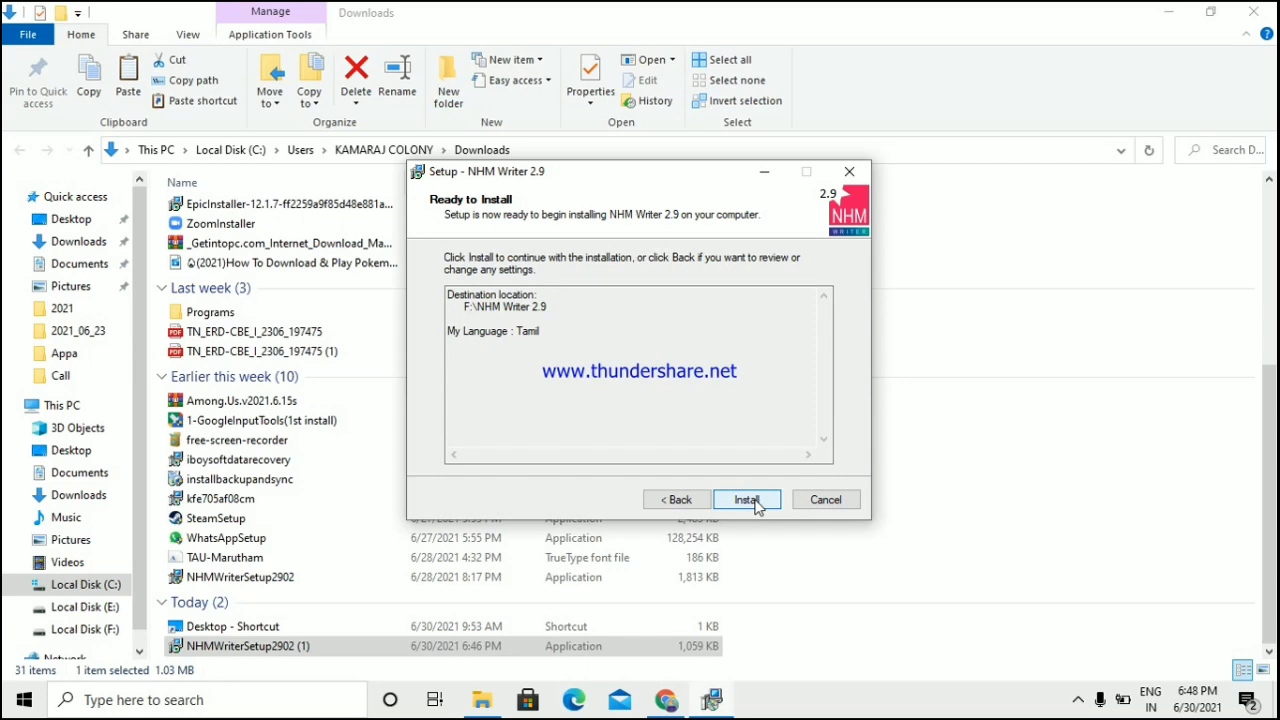
pyautogui.click(748, 500)
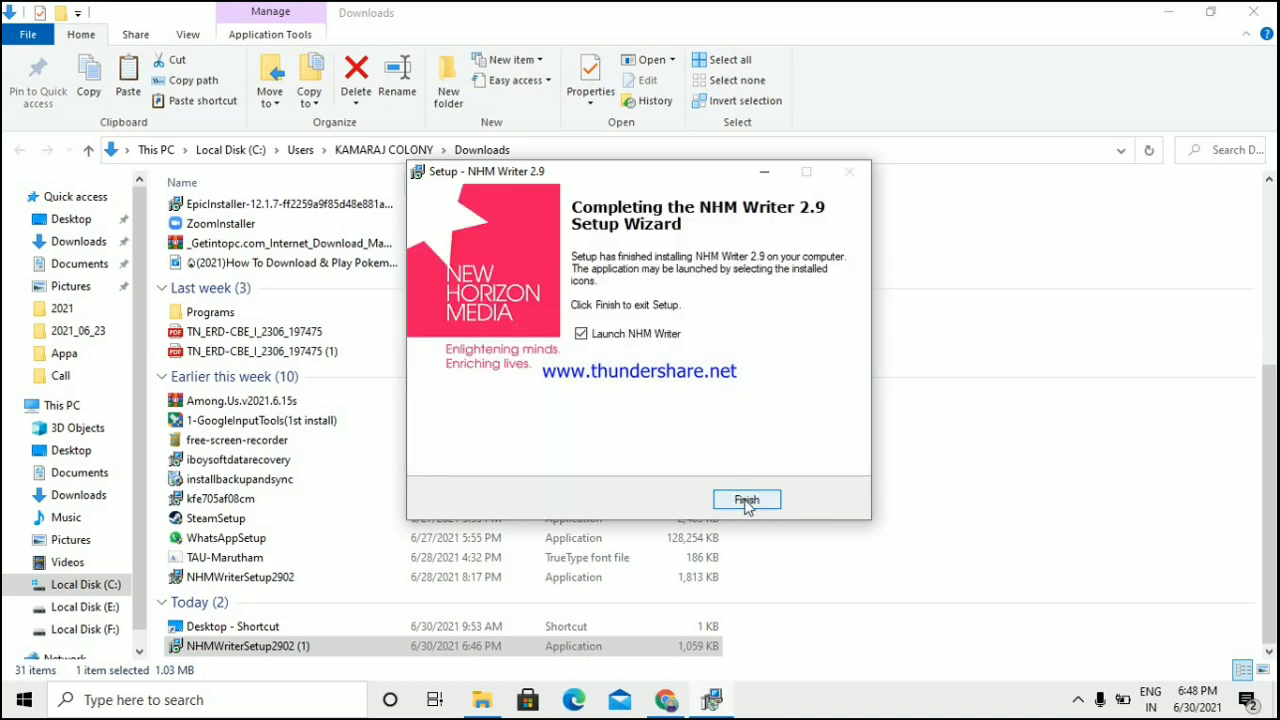
pyautogui.click(746, 501)
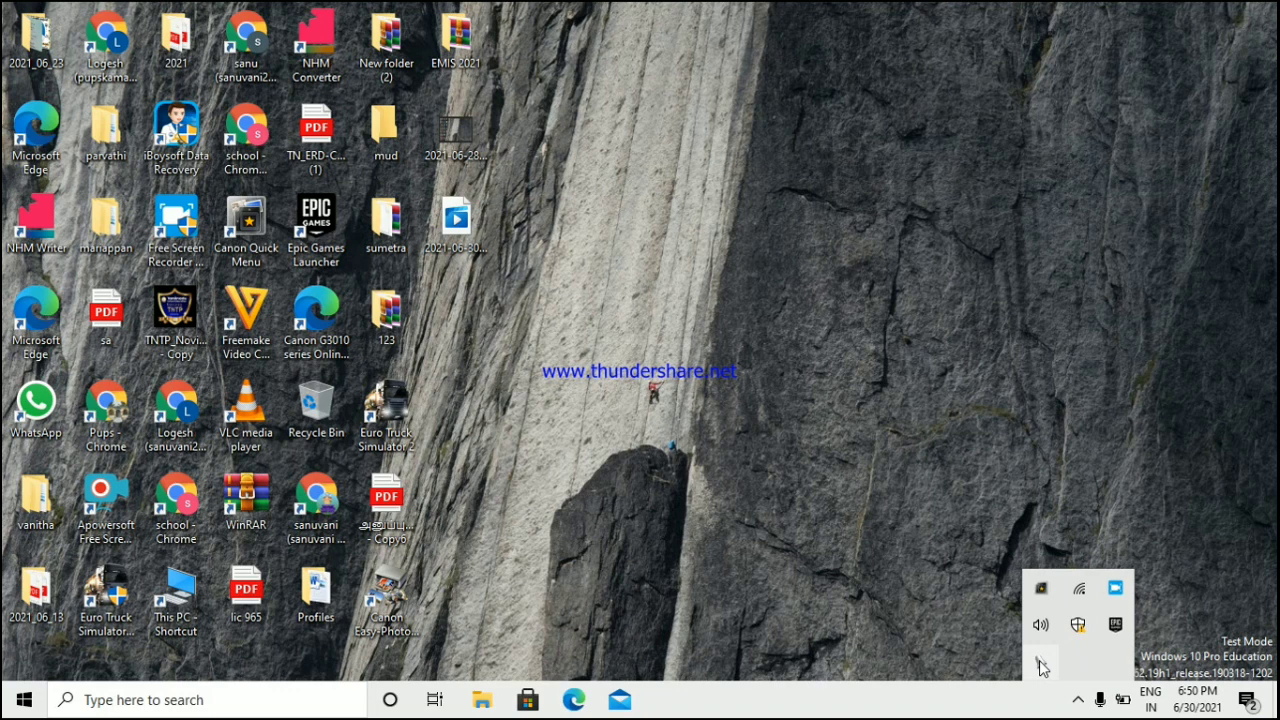
# Step: Open the NHM Writer settings and set the toggle mode to Avoid Alt key
pyautogui.rightClick(1037, 662)
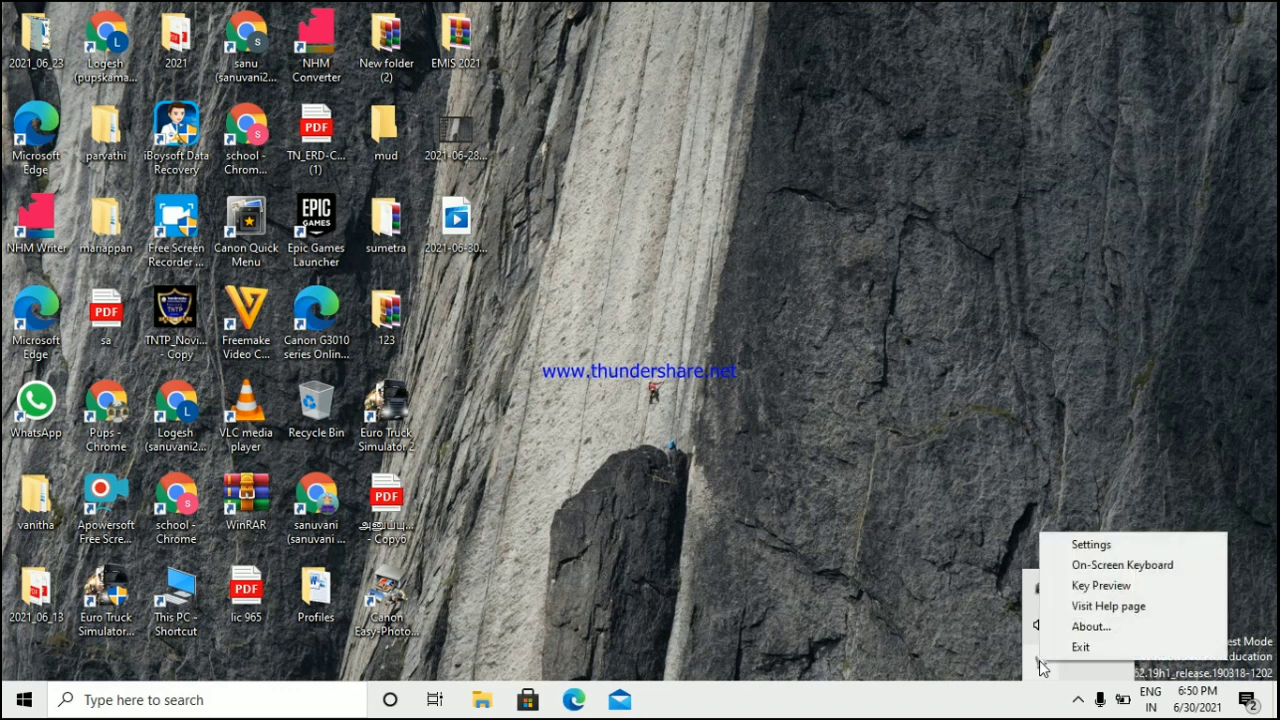
pyautogui.click(1099, 547)
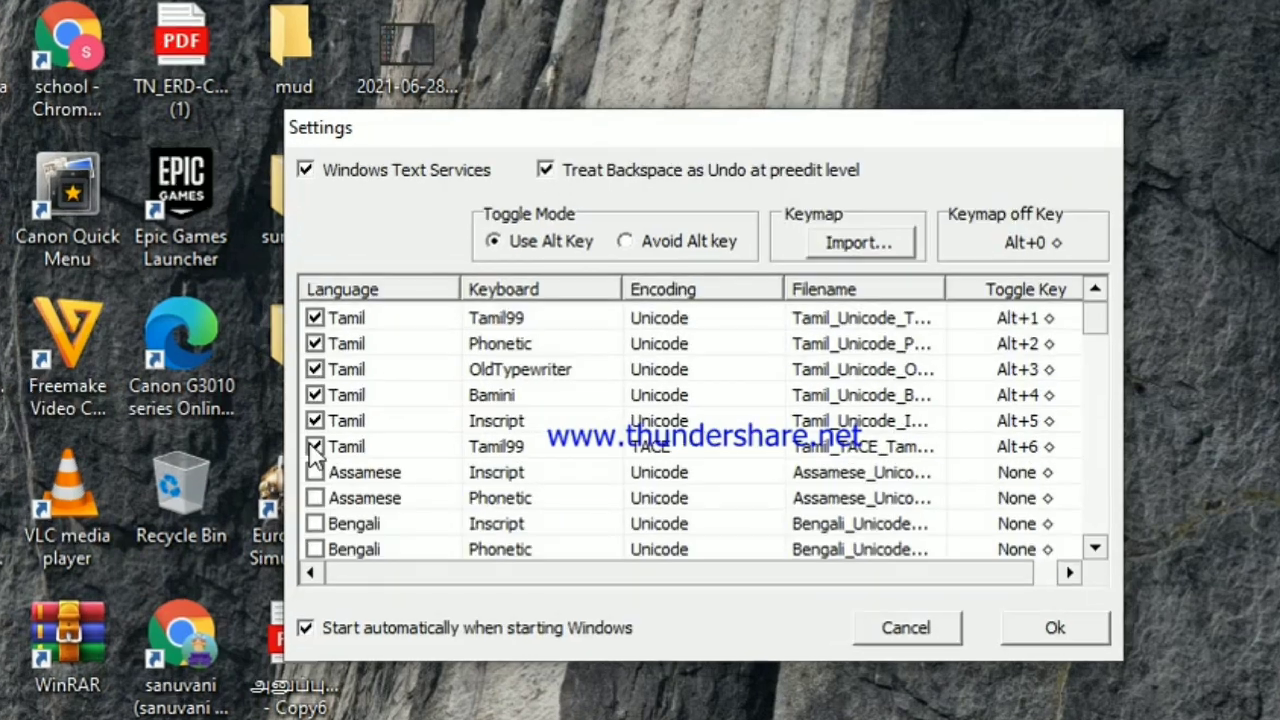
pyautogui.click(626, 243)
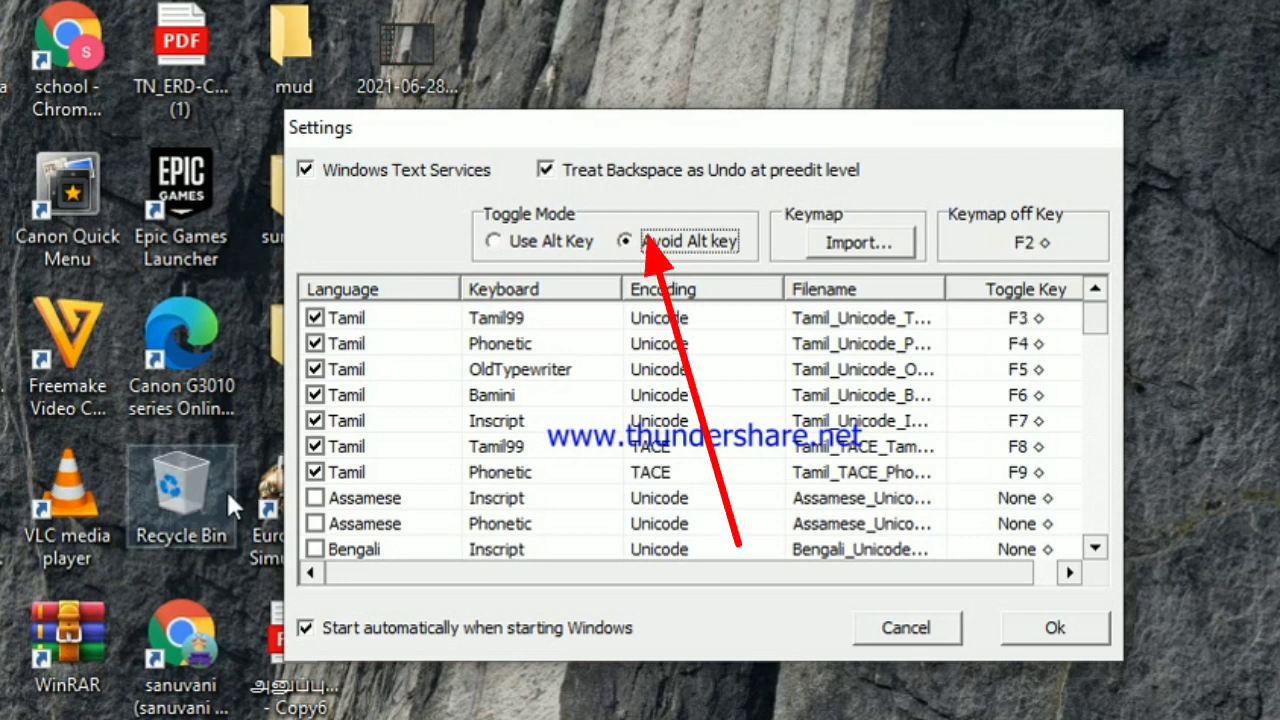
# Step: Disable all the enabled Tamil keyboards in the list, from TACE Phonetic up to Unicode Tamil99
pyautogui.click(315, 472)
pyautogui.click(315, 446)
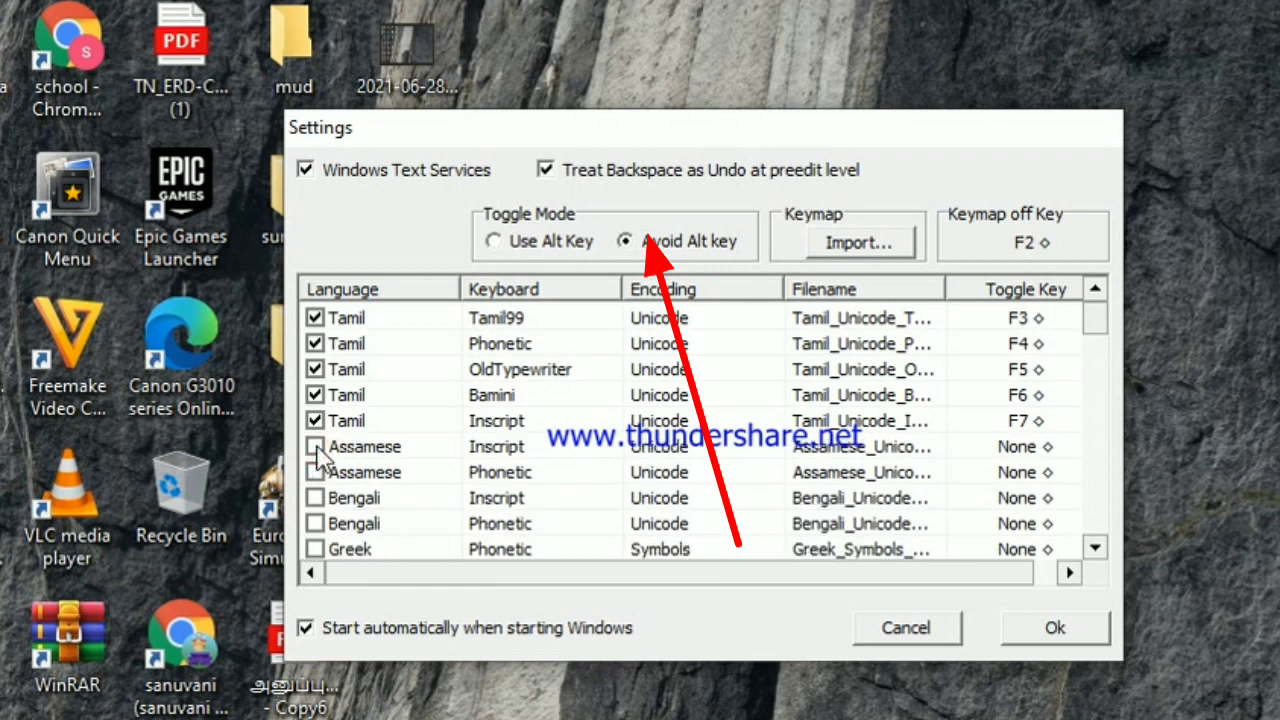
pyautogui.click(315, 420)
pyautogui.click(315, 395)
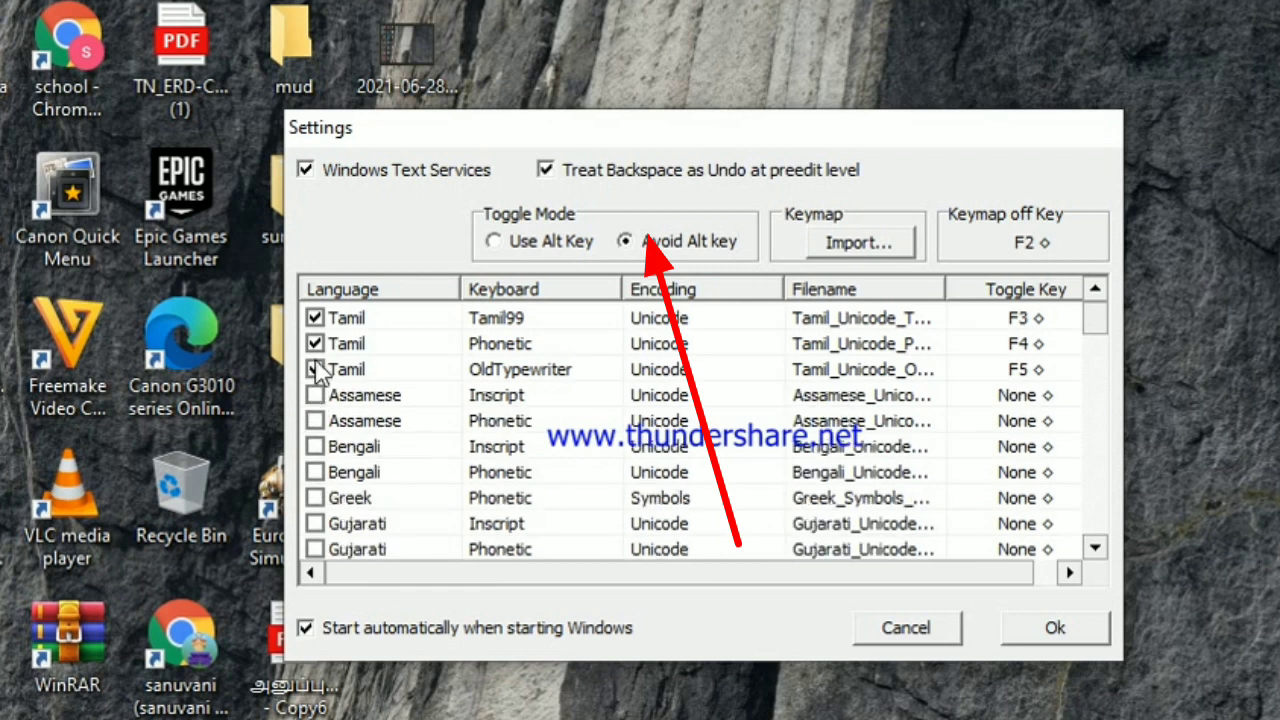
pyautogui.click(315, 369)
pyautogui.click(315, 343)
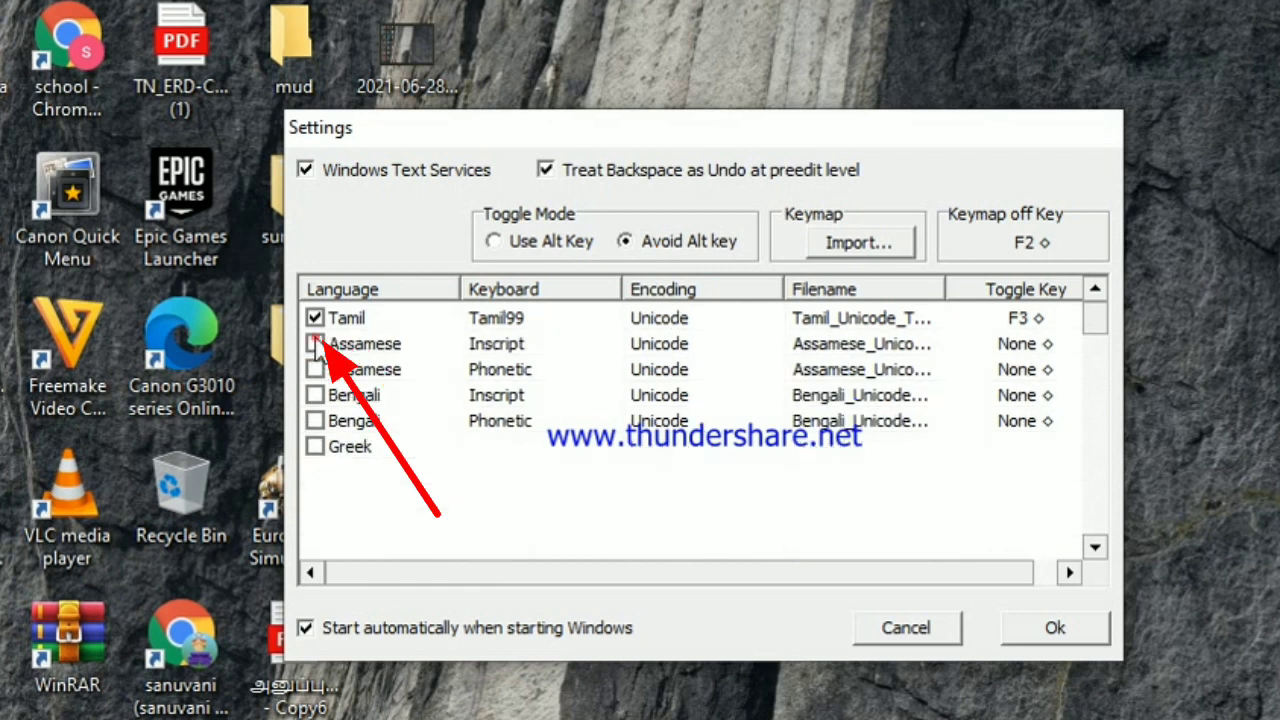
pyautogui.click(315, 317)
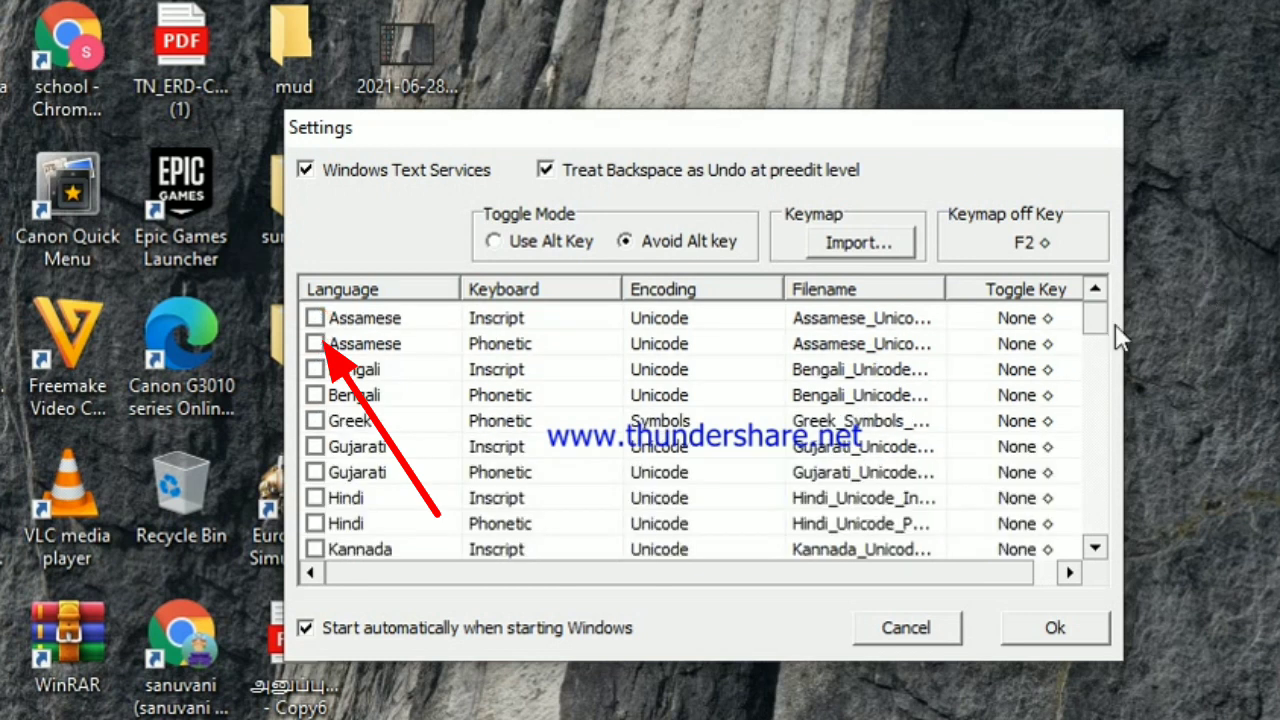
# Step: Find and enable the Tamil Phonetic keyboard with Unicode encoding in the keyboard list
pyautogui.moveTo(1096, 311)
pyautogui.mouseDown()
pyautogui.moveTo(1108, 600)
pyautogui.moveTo(1095, 320)
pyautogui.mouseUp()
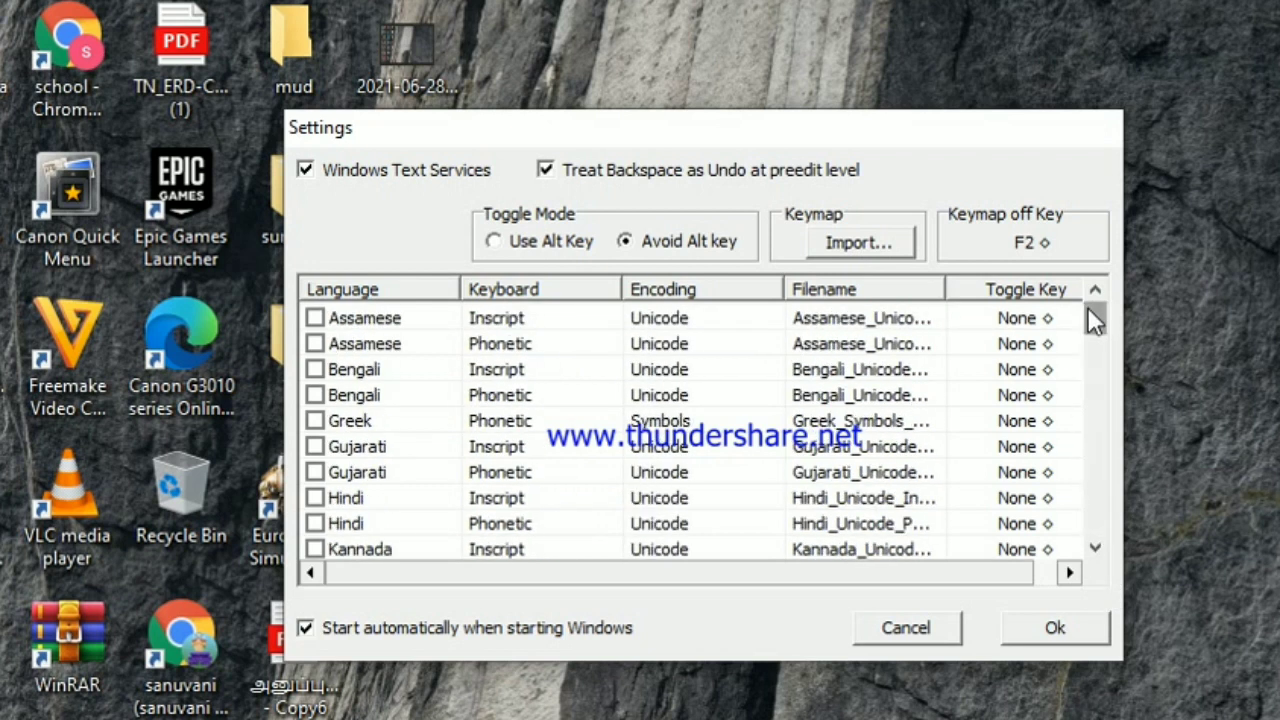
pyautogui.moveTo(1089, 313); pyautogui.dragTo(1103, 368)
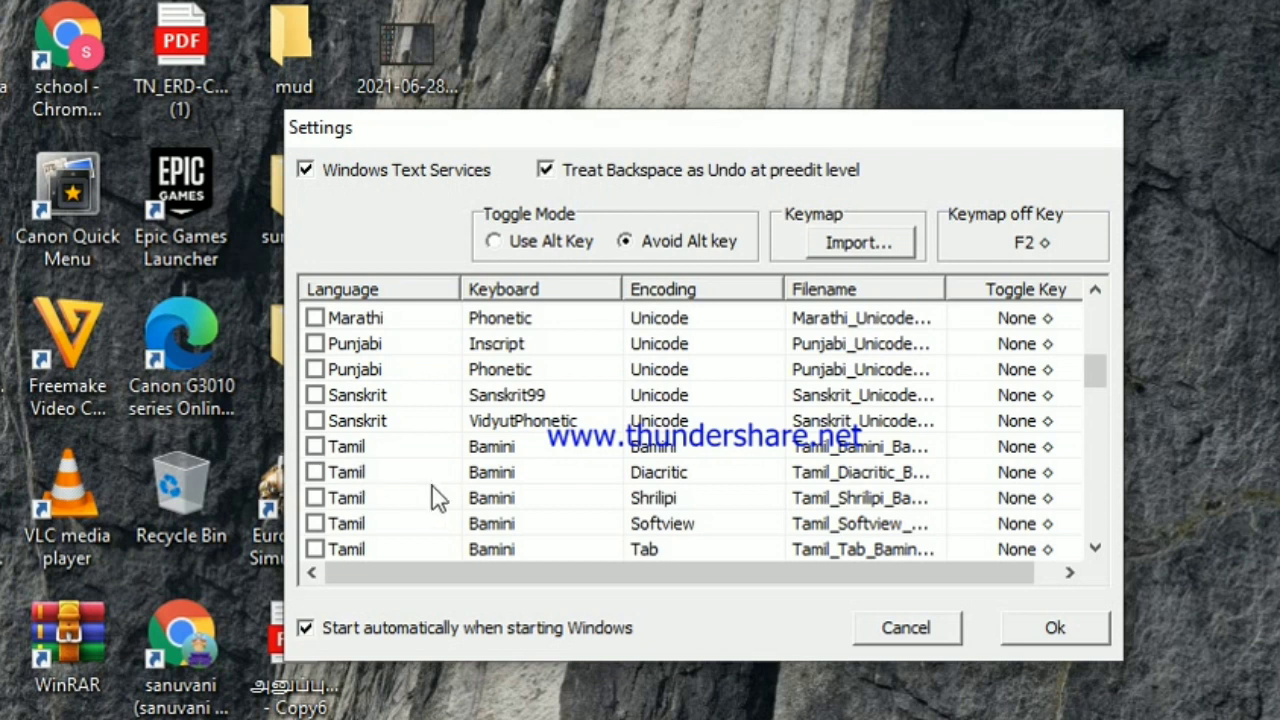
pyautogui.click(1096, 373)
pyautogui.moveTo(1096, 373); pyautogui.dragTo(1097, 402)
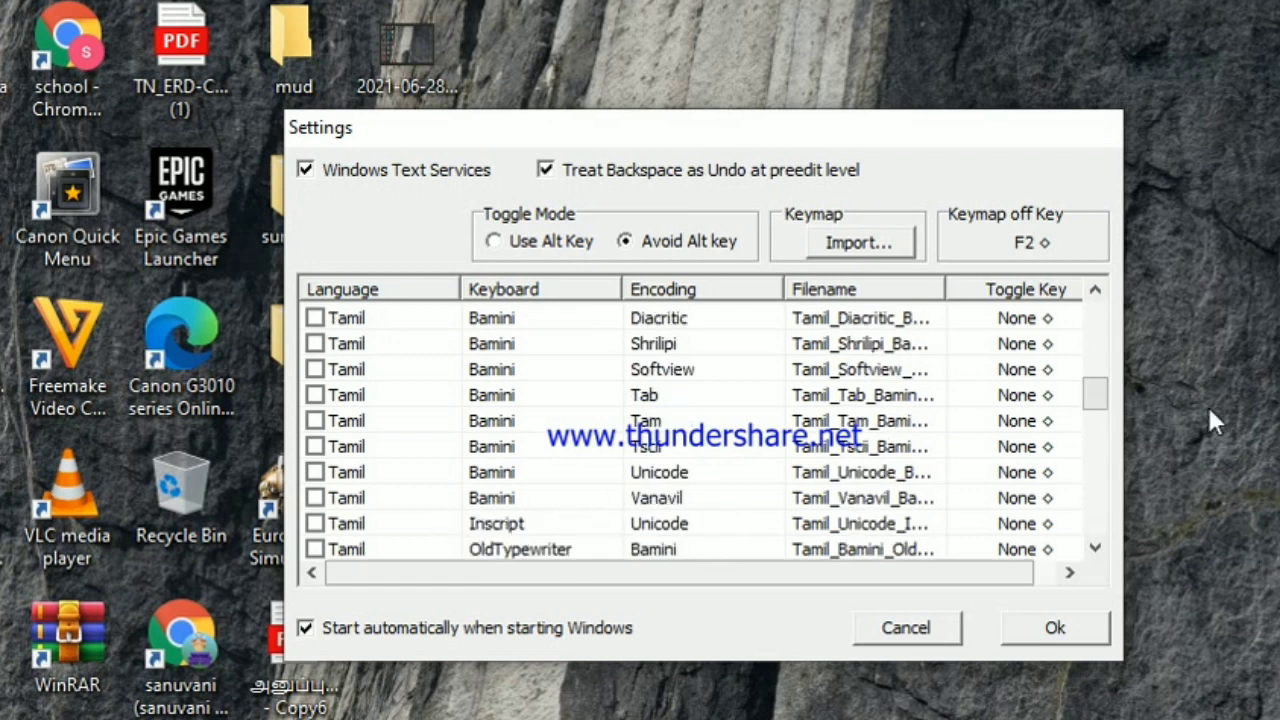
pyautogui.moveTo(1100, 407); pyautogui.dragTo(1100, 426)
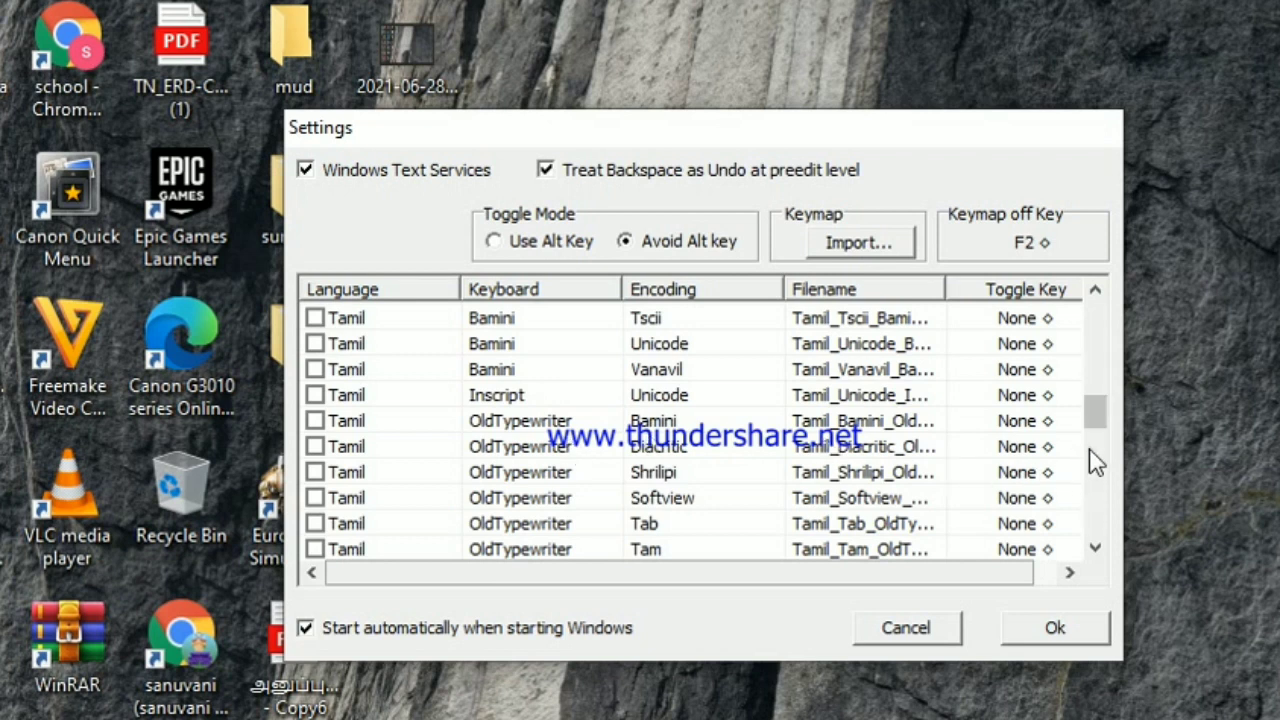
pyautogui.moveTo(1100, 432); pyautogui.dragTo(1100, 465)
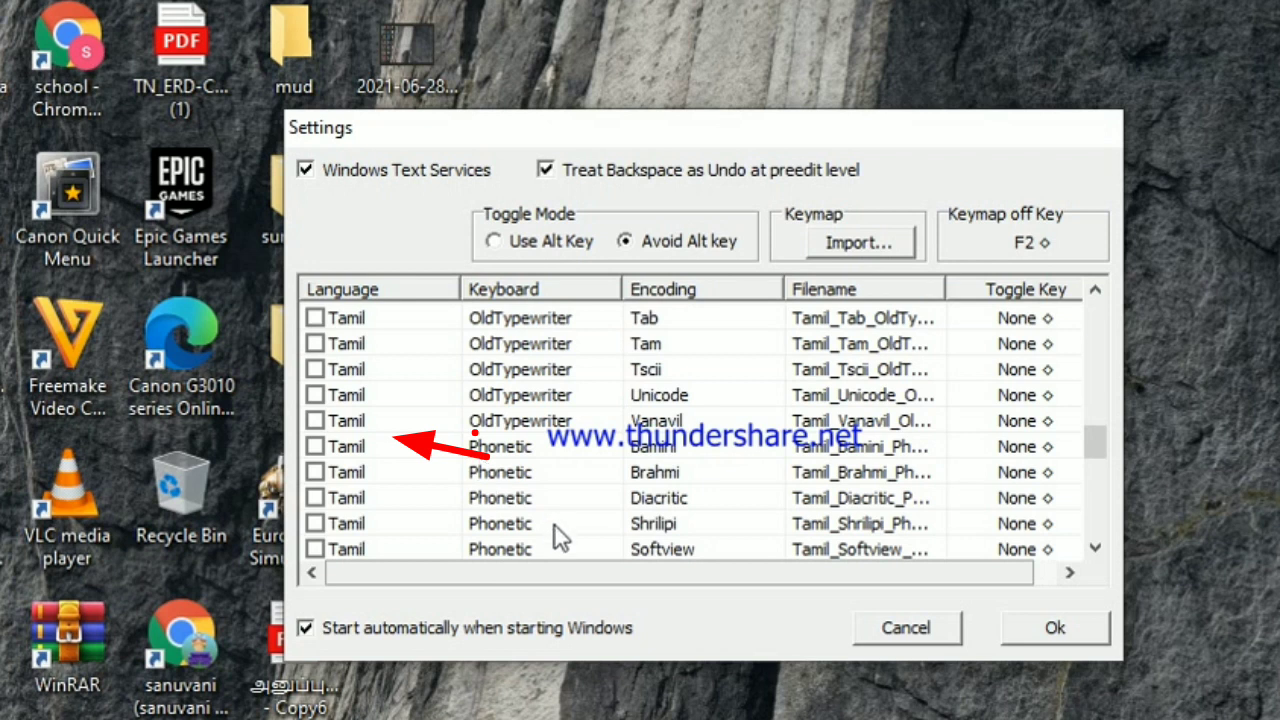
pyautogui.moveTo(1098, 440); pyautogui.dragTo(1096, 467)
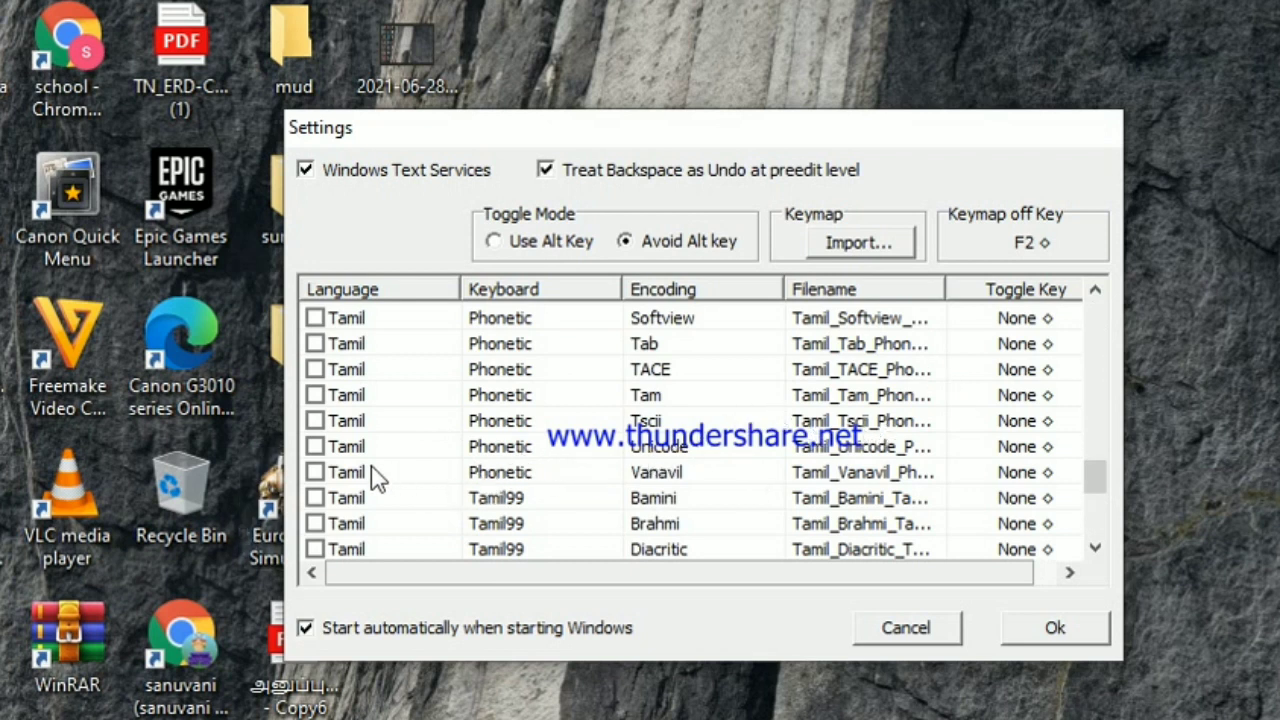
pyautogui.click(316, 448)
# Step: Set the keymap off key to F3 and assign a toggle key to the Tamil Phonetic Unicode keyboard
pyautogui.click(1036, 243)
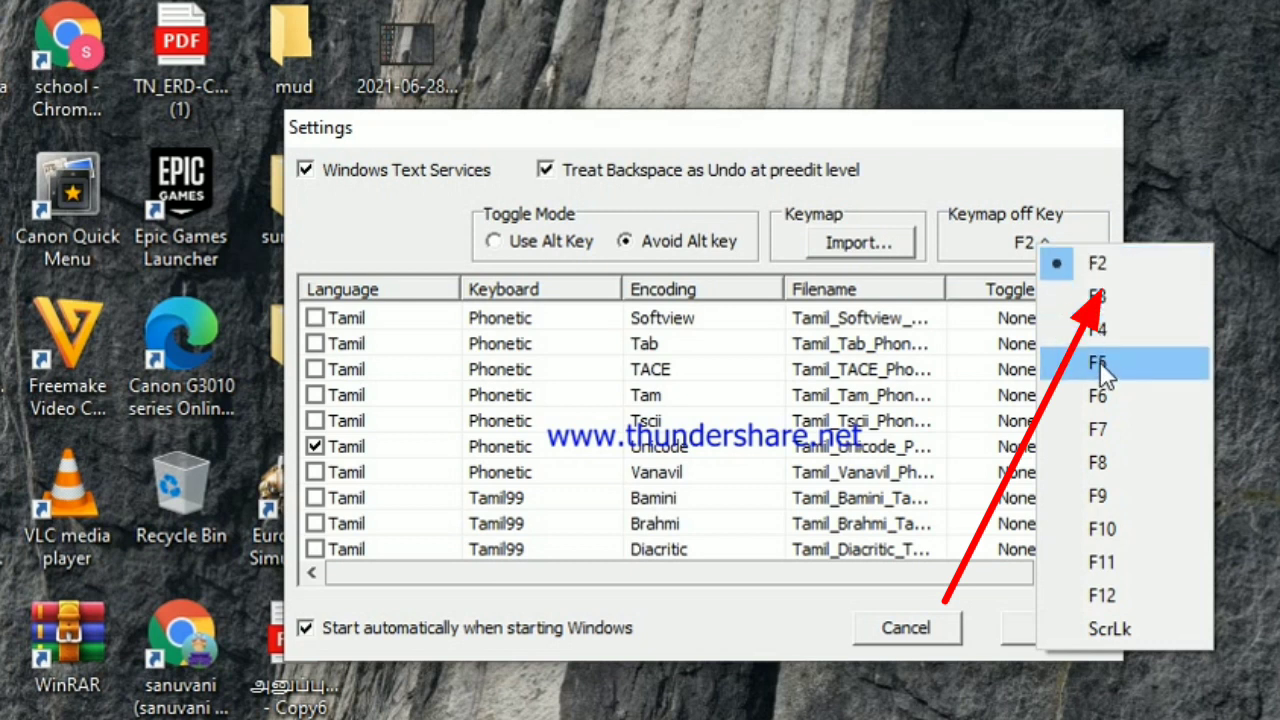
pyautogui.click(1098, 304)
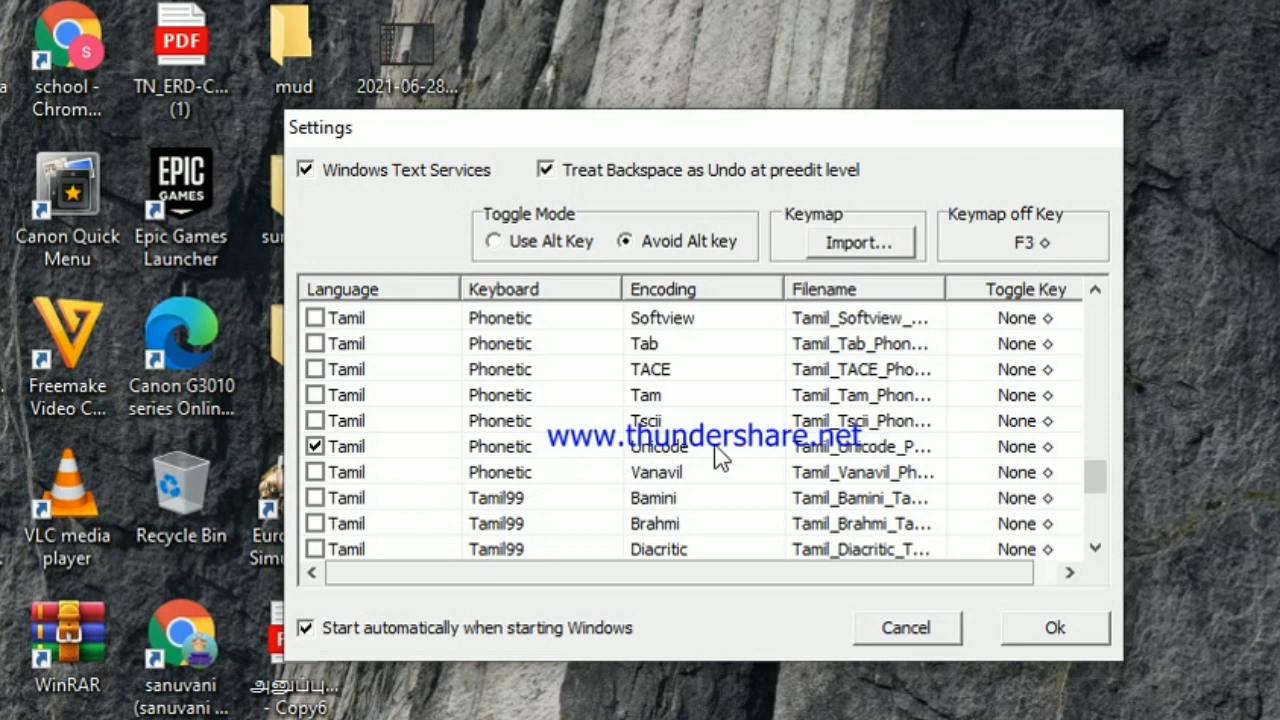
pyautogui.click(1048, 448)
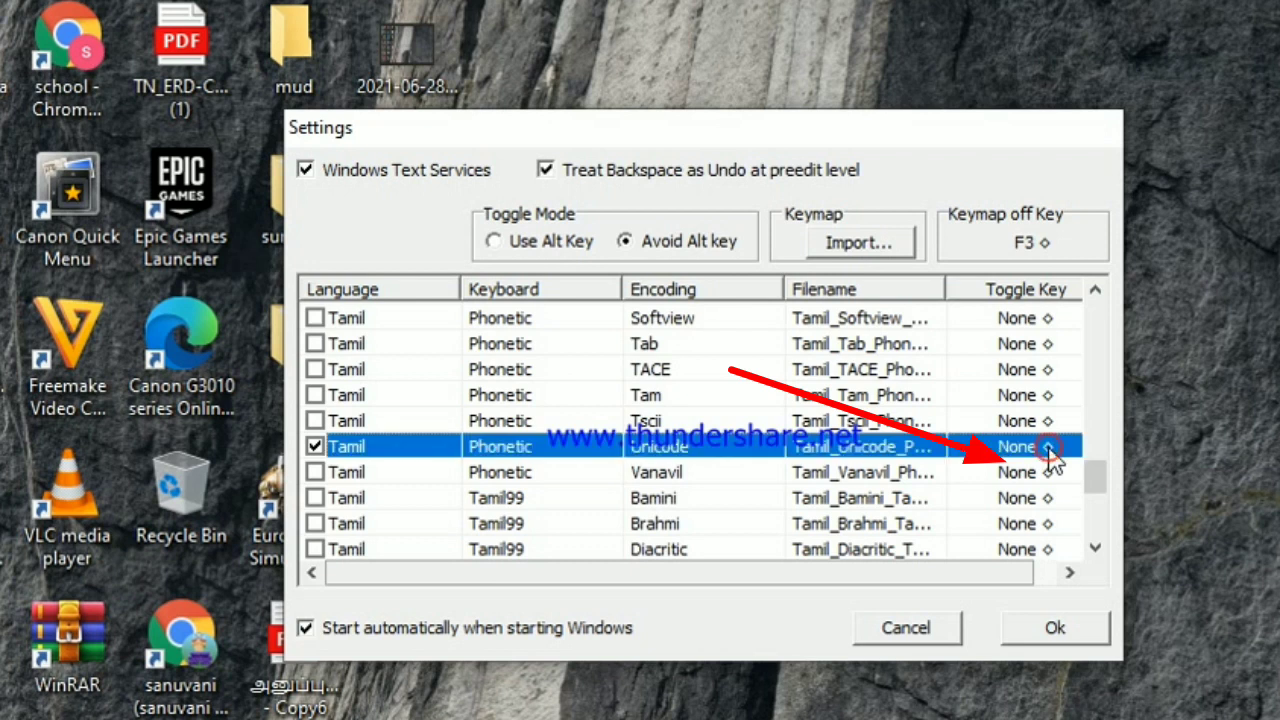
pyautogui.click(1048, 448)
pyautogui.click(1121, 566)
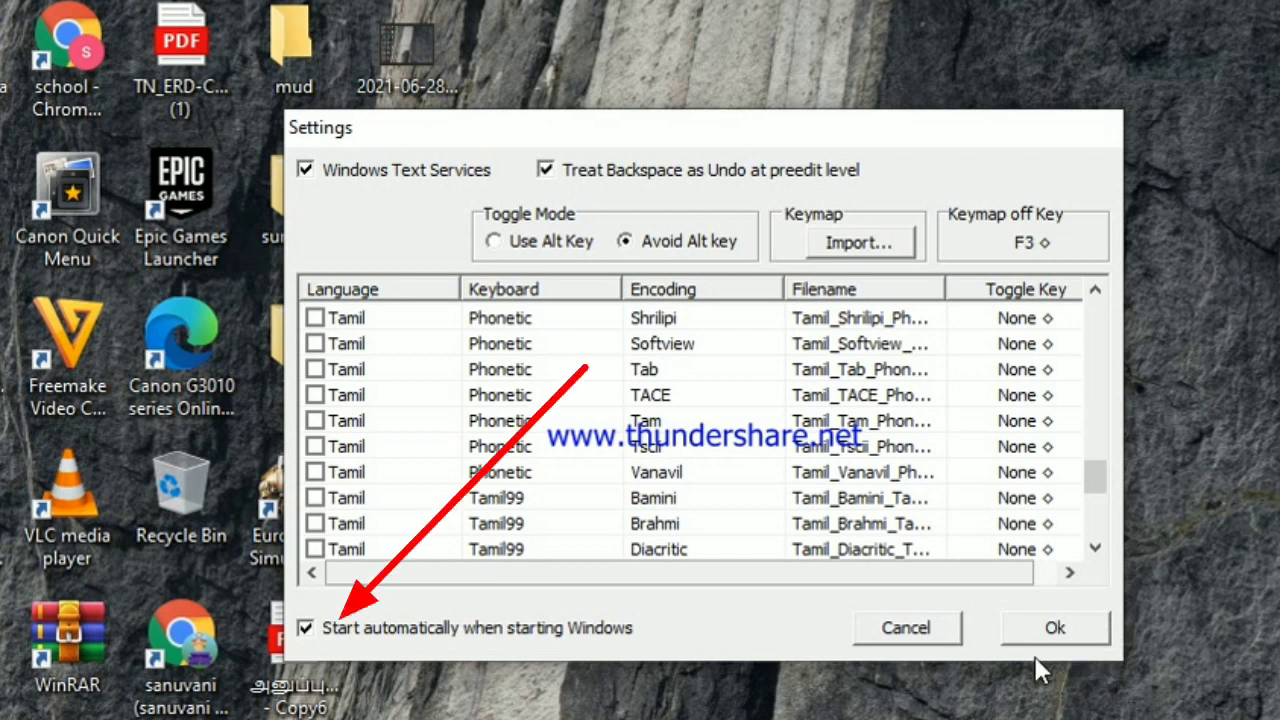
# Step: Turn off automatic start with Windows, save the NHM Writer settings and accept the application restart
pyautogui.click(306, 630)
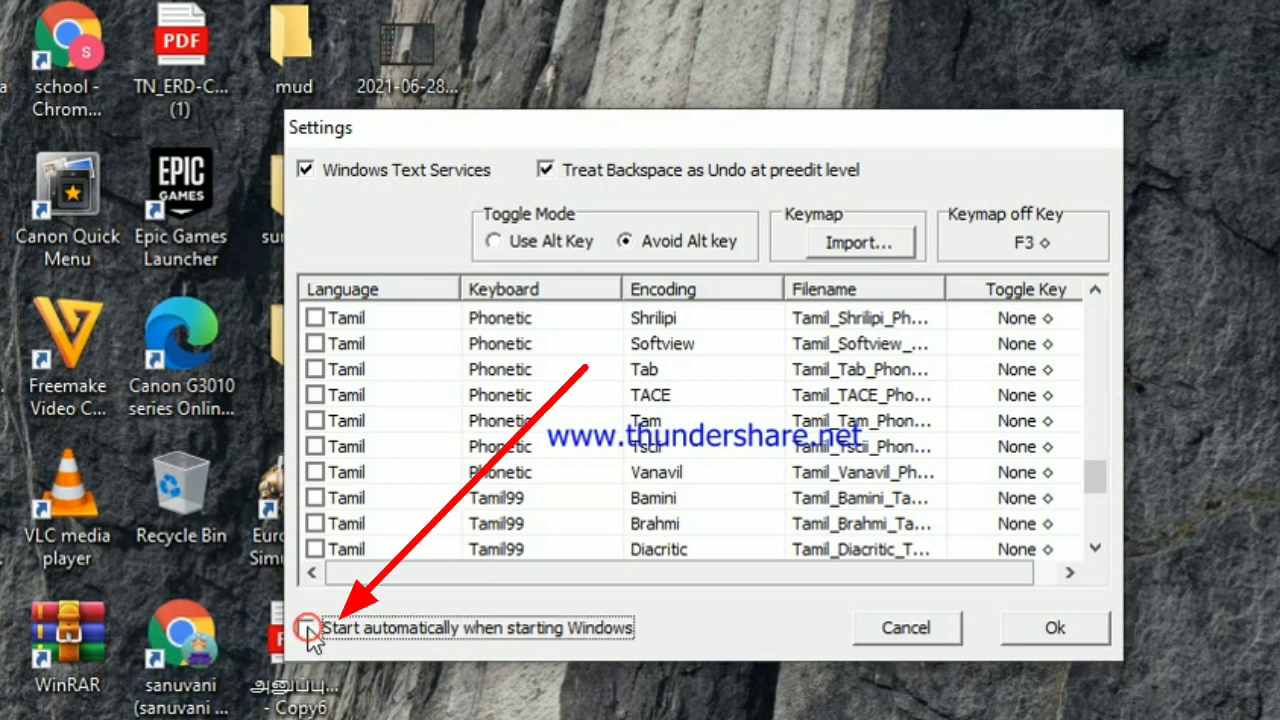
pyautogui.click(1058, 630)
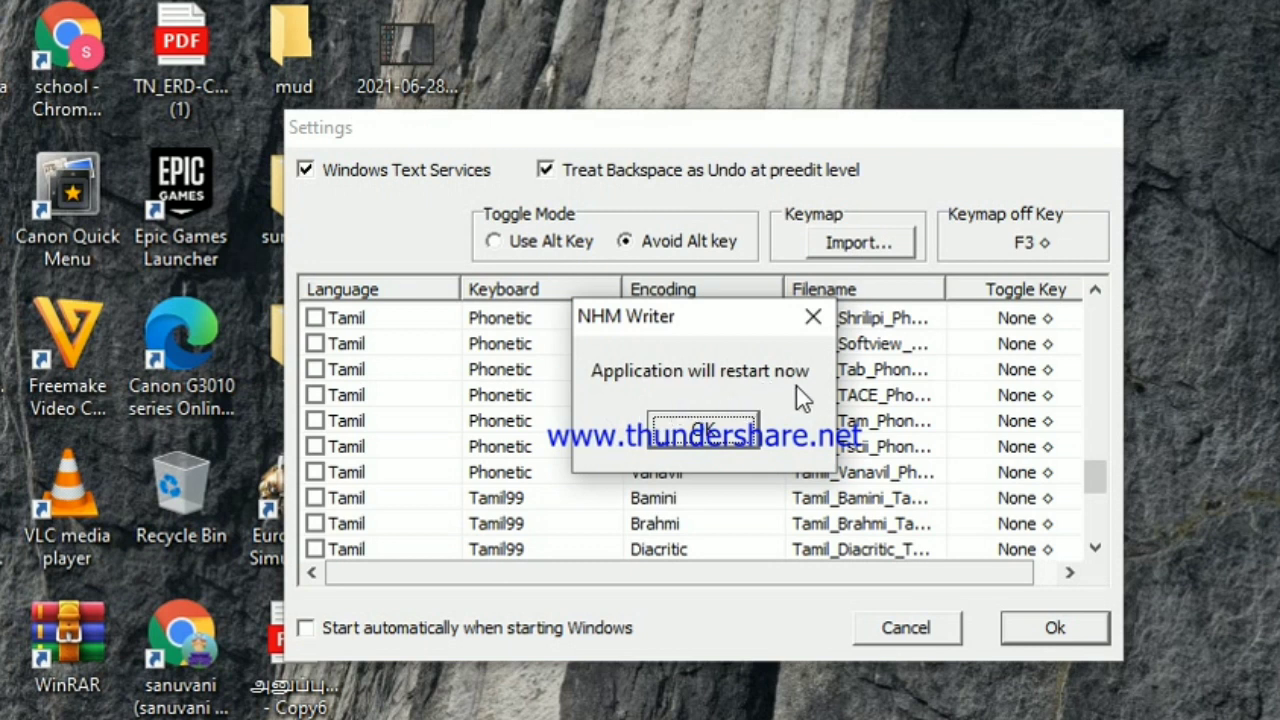
pyautogui.click(706, 443)
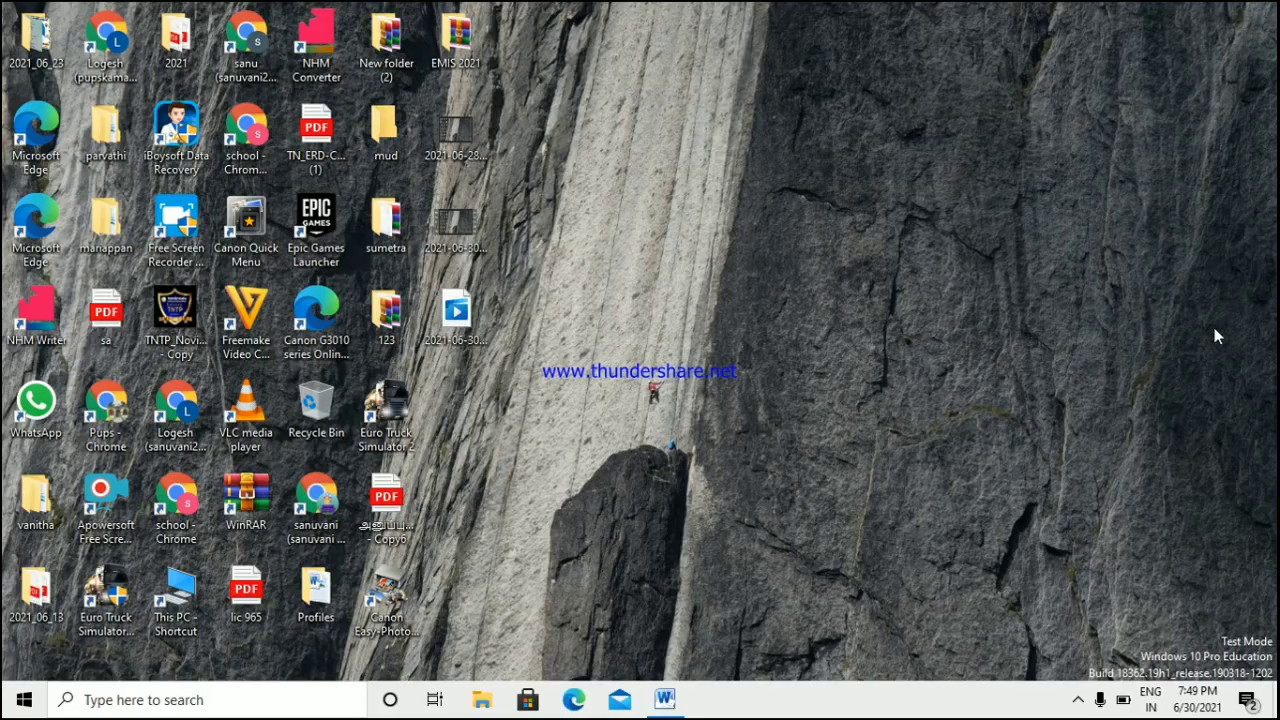
# Step: Switch to the blank Microsoft Word document and set the font to TAU-Marutham
pyautogui.click(1080, 700)
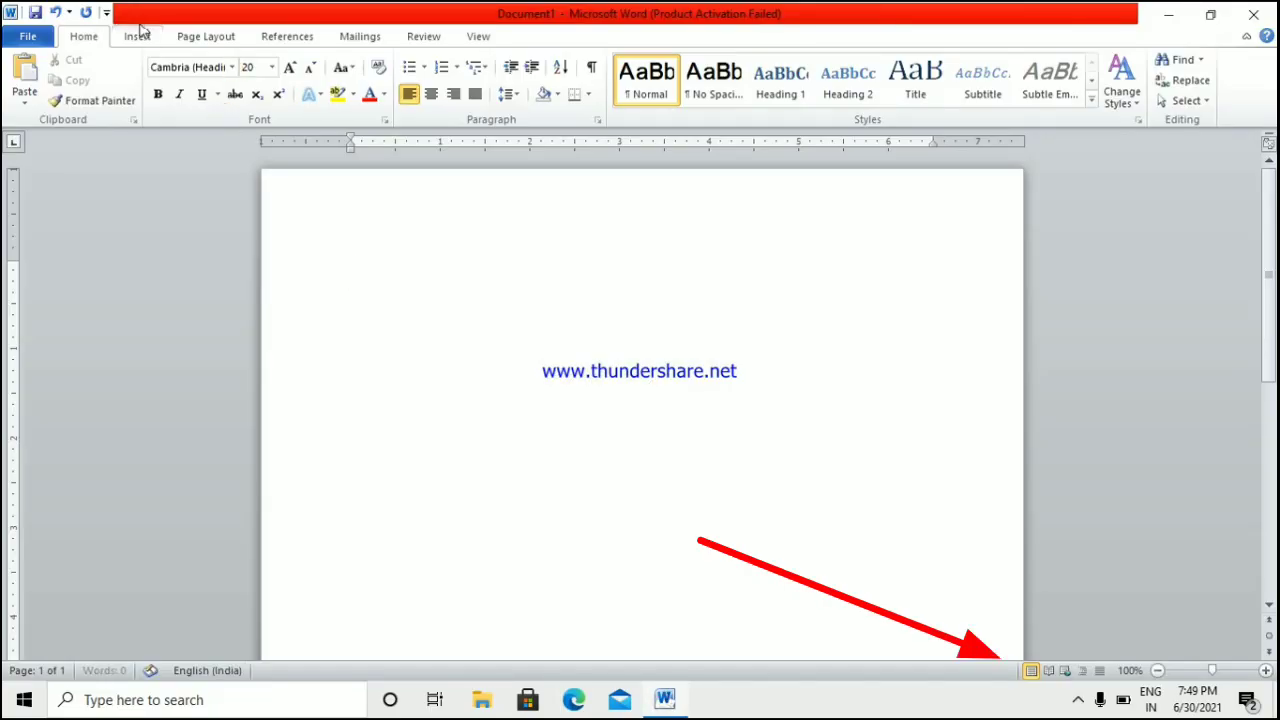
pyautogui.click(231, 67)
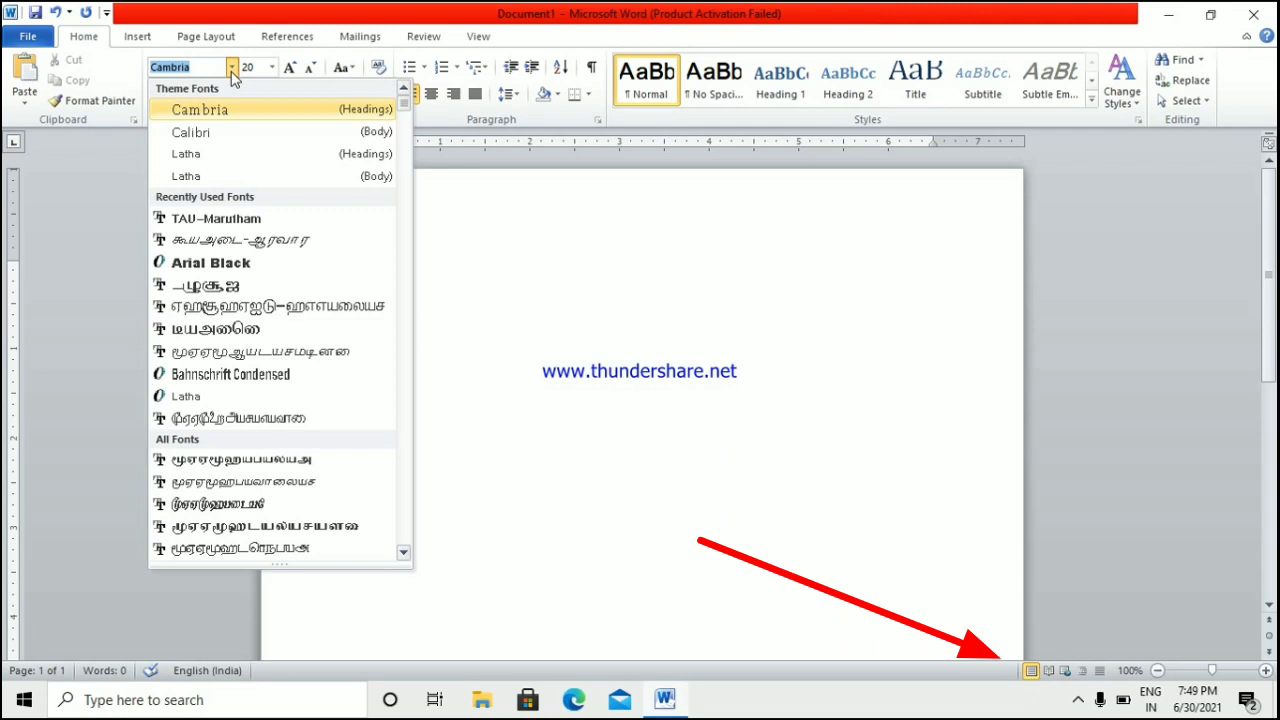
pyautogui.click(223, 224)
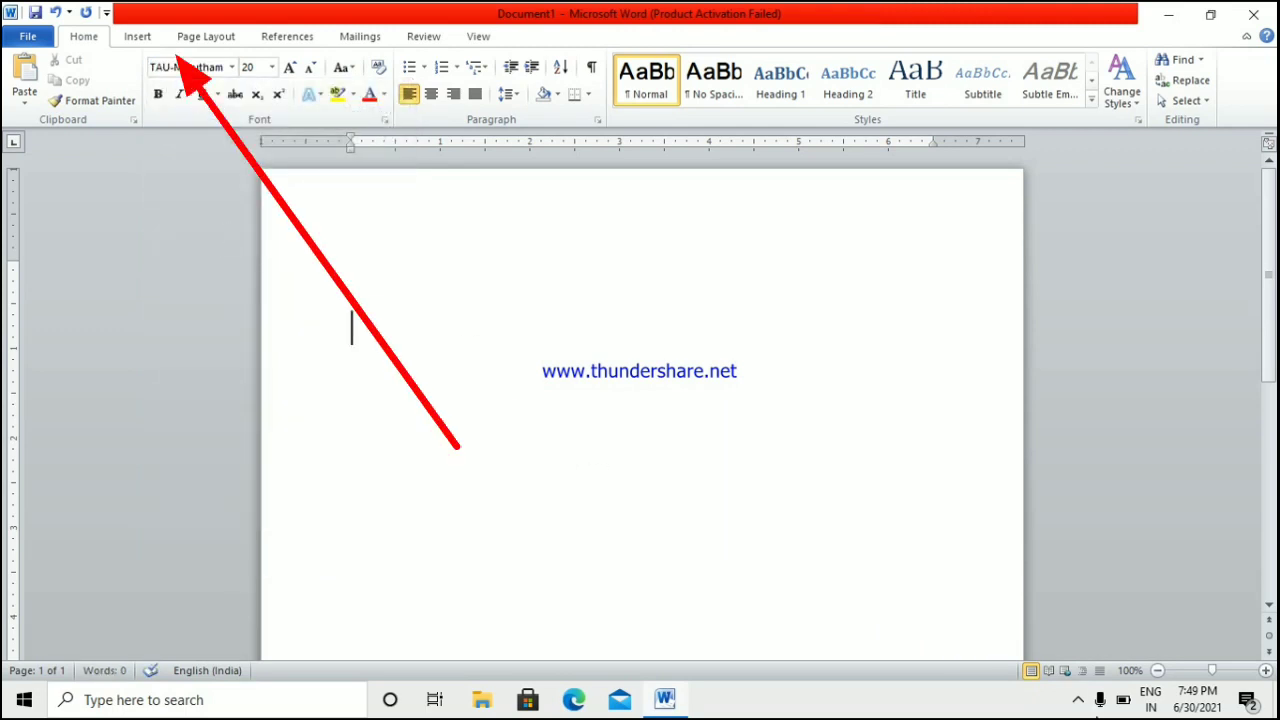
# Step: Switch the NHM Writer keymap from off to Tamil Phonetic Unicode
pyautogui.click(1078, 700)
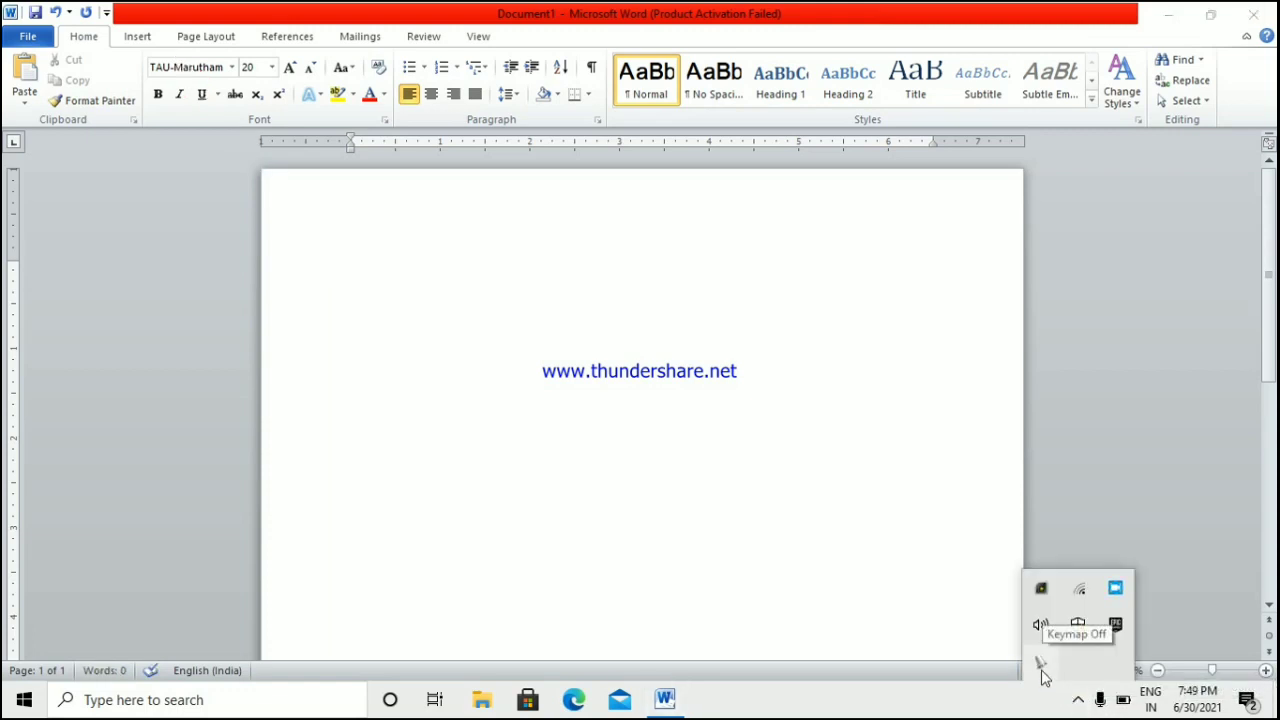
pyautogui.rightClick(1040, 666)
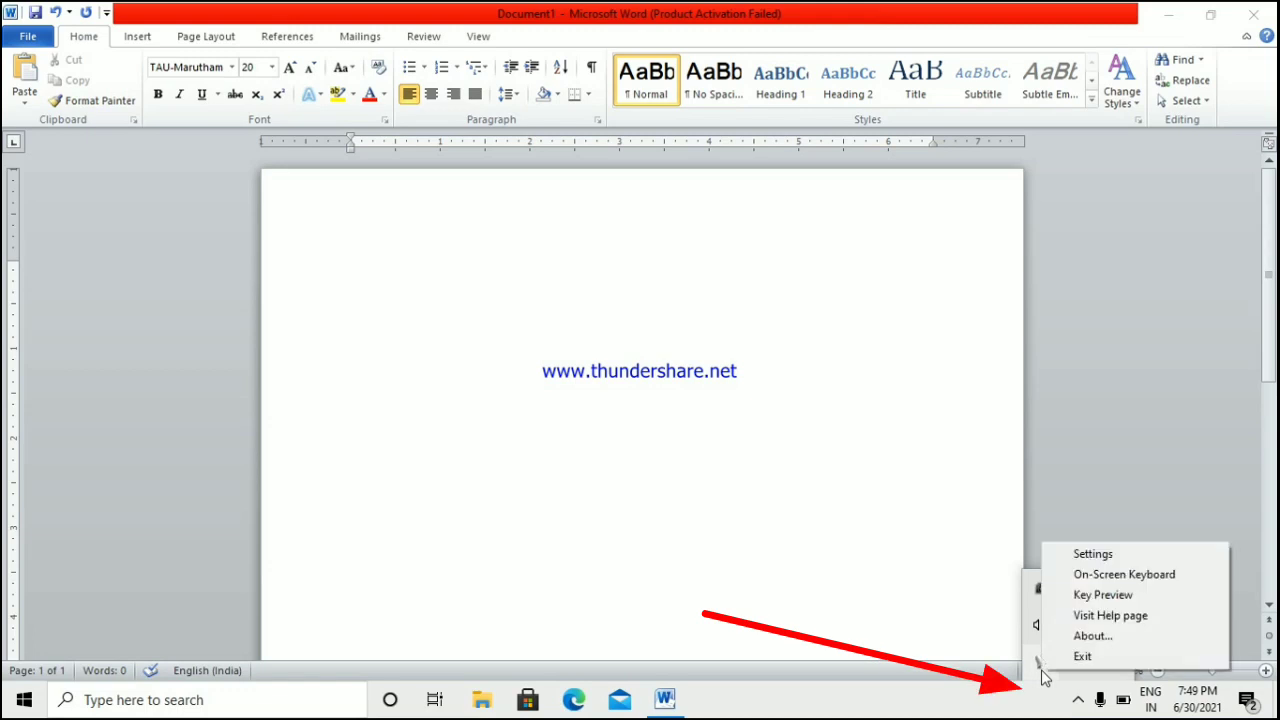
pyautogui.click(1040, 668)
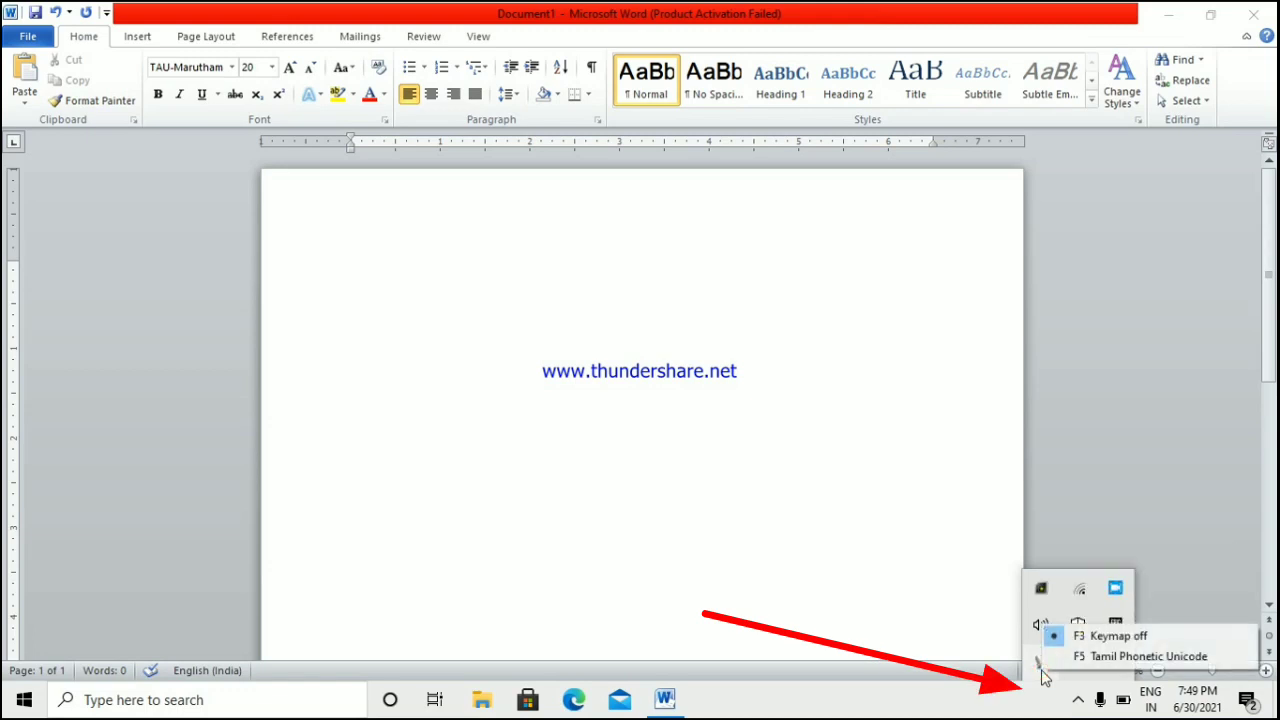
pyautogui.click(1104, 657)
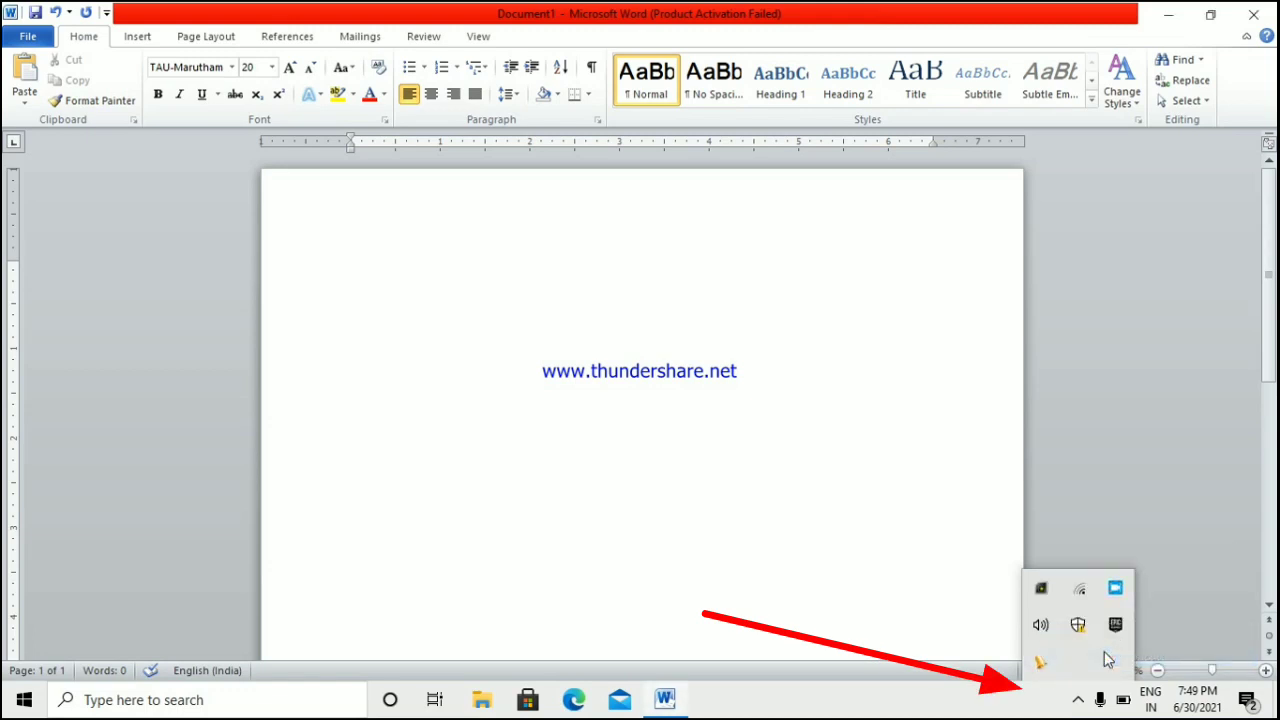
# Step: Enter the Tamil sample text "வணக்கம் அம்மா அப்பா" in the document
pyautogui.click(625, 478)
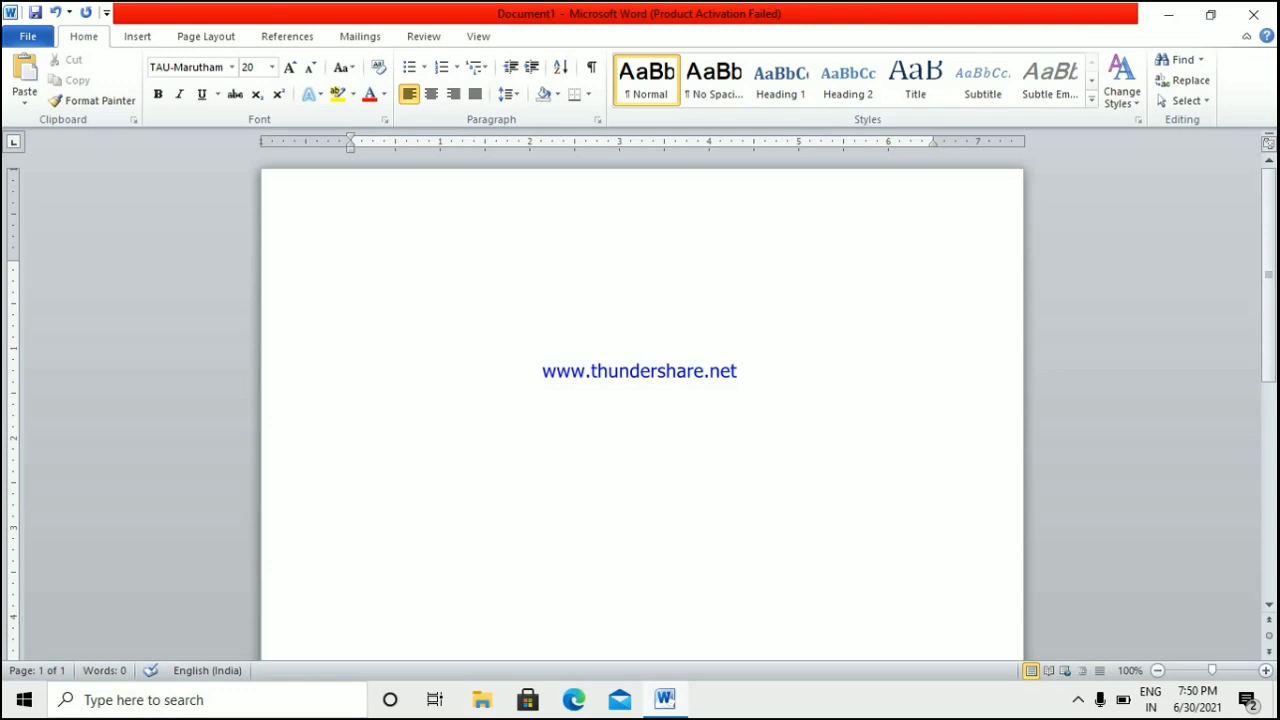
pyautogui.write('வணக்கம்')
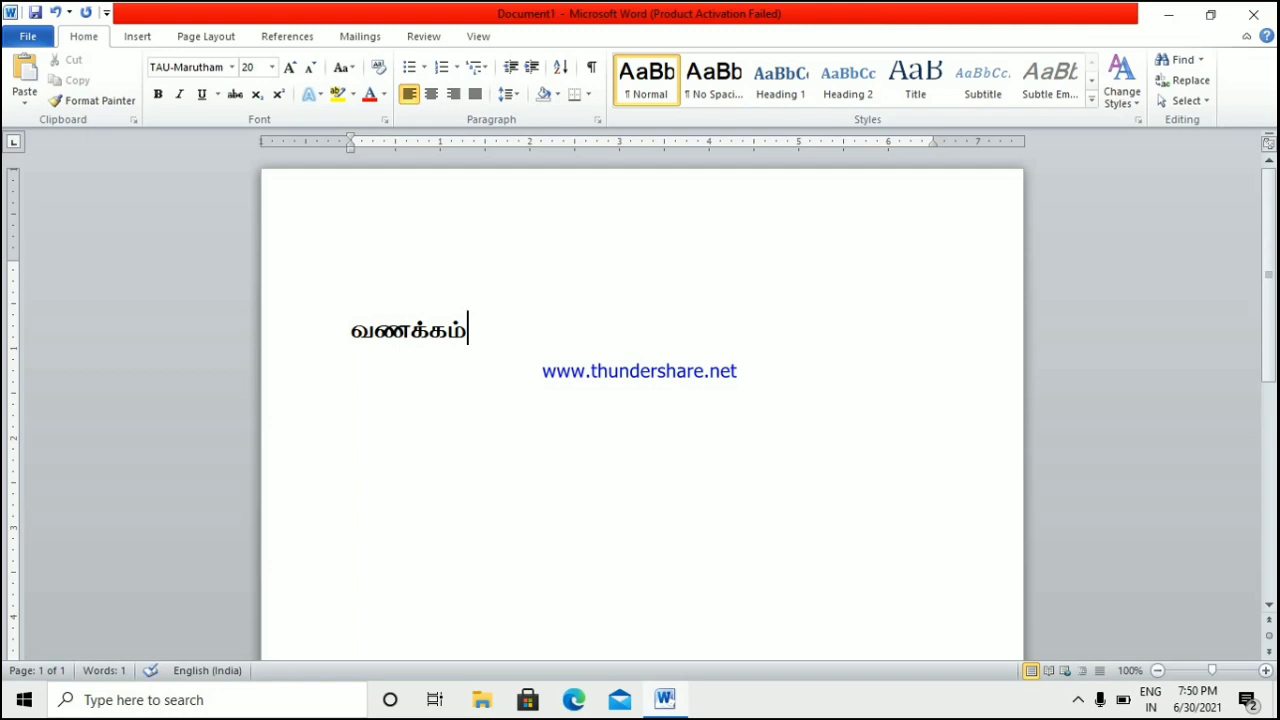
pyautogui.write('அம்')
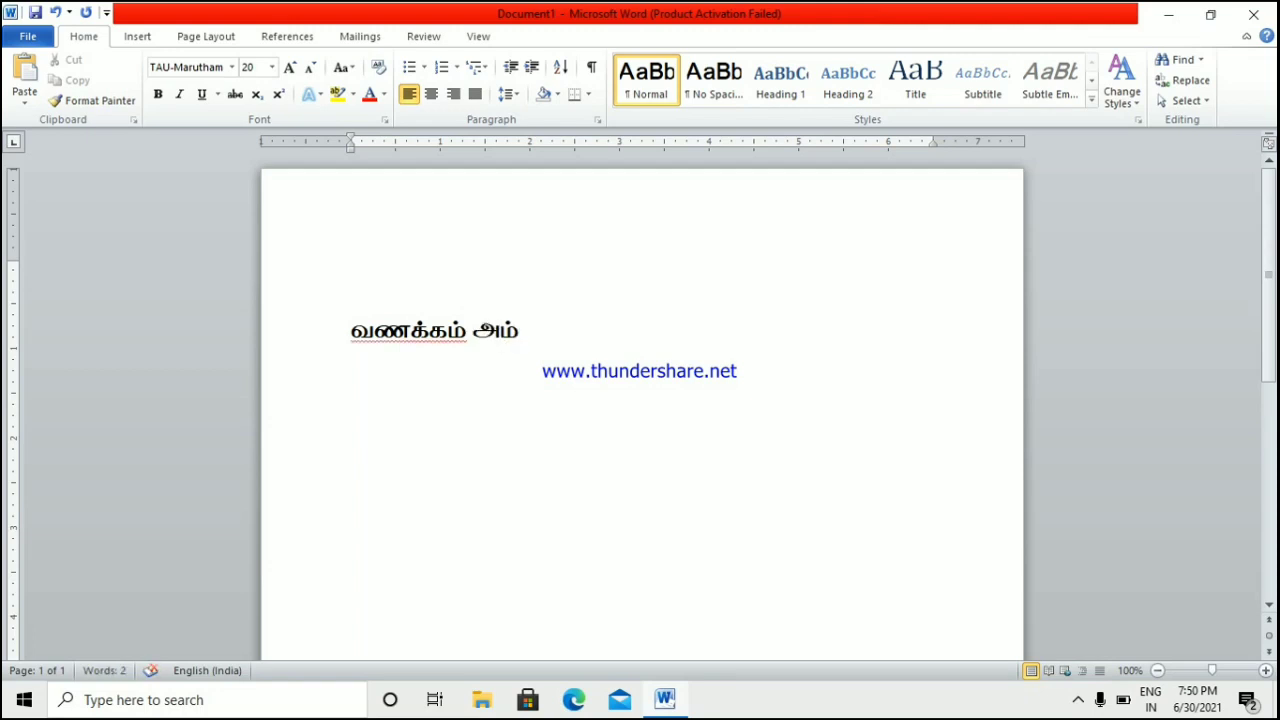
pyautogui.write('மா அ')
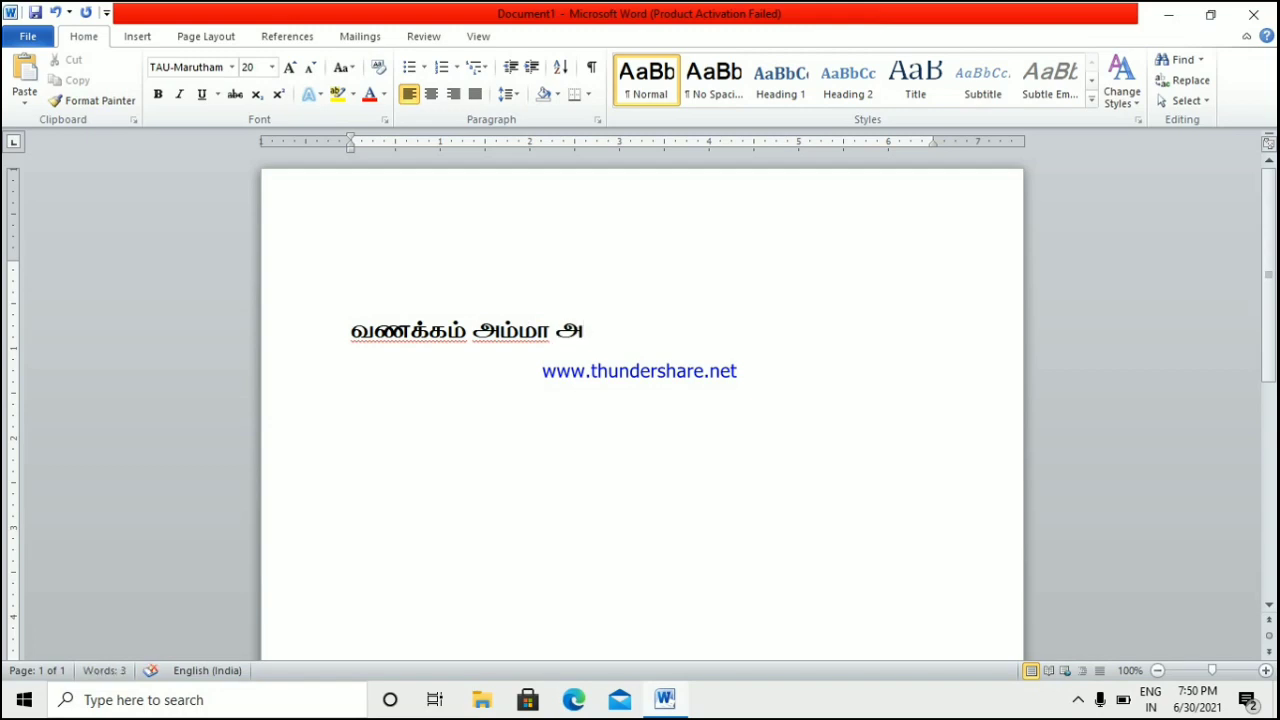
pyautogui.write('ப்பா')
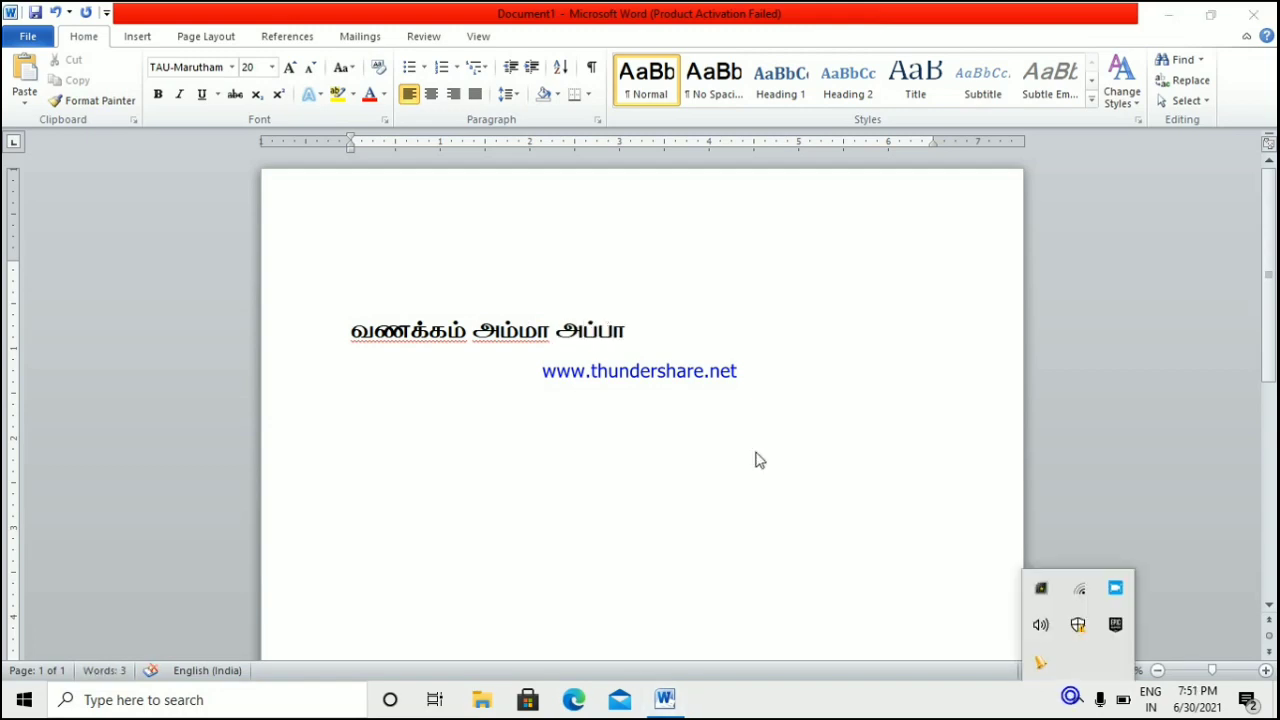